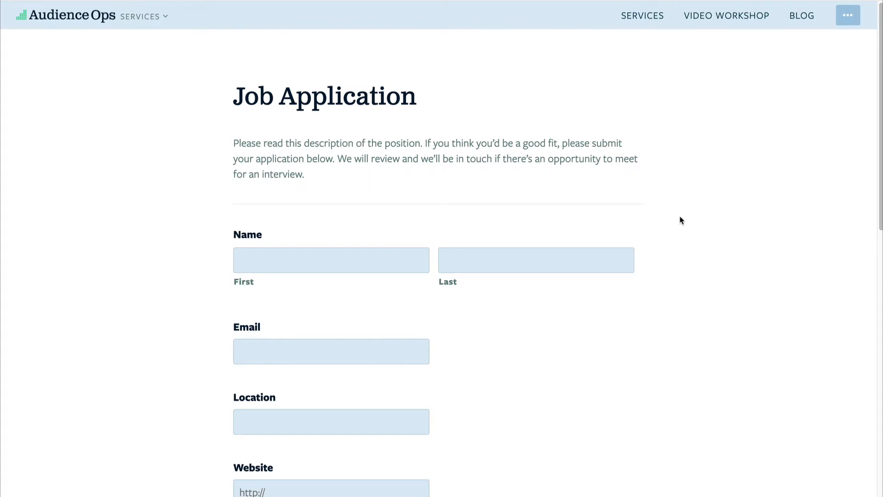
Step: Fill in the job application with the applicant's name, e-mail, website, location Connecticut, background text "Hello, this is my background information..." and resume.pdf, and submit it
{"action": "scroll", "coordinate": [681, 220], "scroll_direction": "down", "scroll_amount": 2}
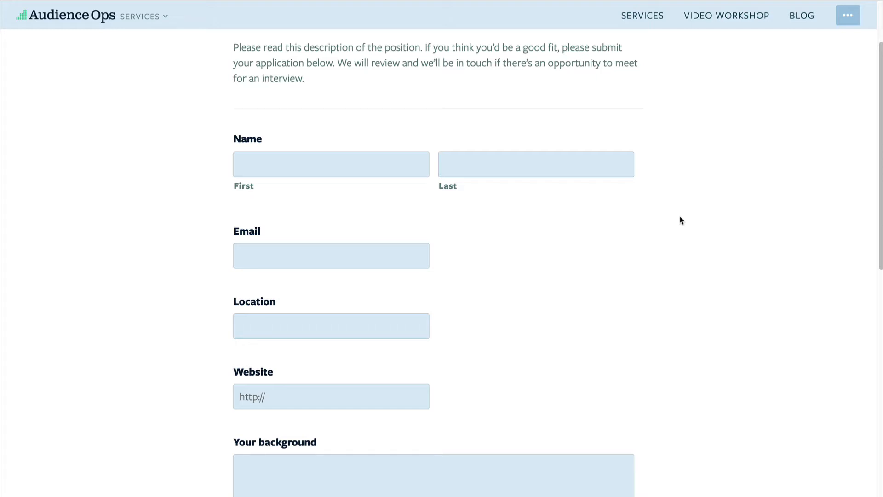
{"action": "scroll", "coordinate": [595, 252], "scroll_direction": "down", "scroll_amount": 1}
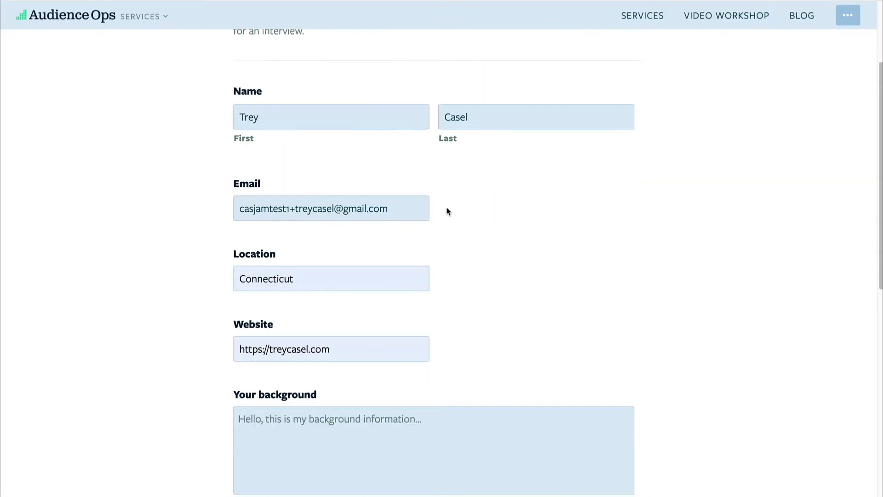
{"action": "scroll", "coordinate": [445, 218], "scroll_direction": "down", "scroll_amount": 3}
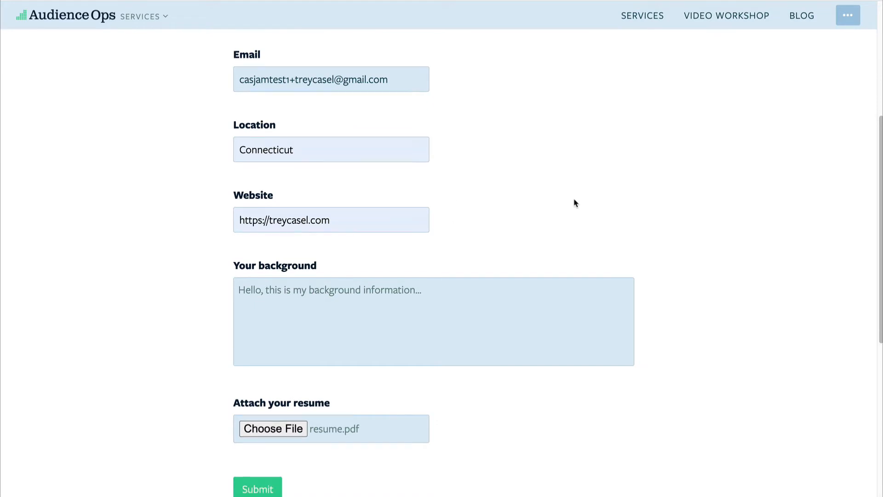
{"action": "left_click", "coordinate": [267, 492]}
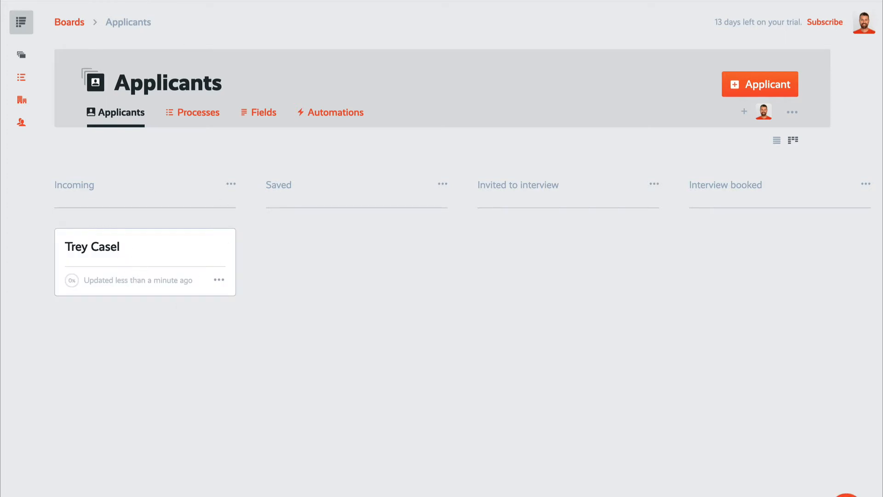
Step: On the Applicants board in ProcessKit, open the incoming applicant and examine the submitted information in the "Review their application" task
{"action": "left_click", "coordinate": [160, 259]}
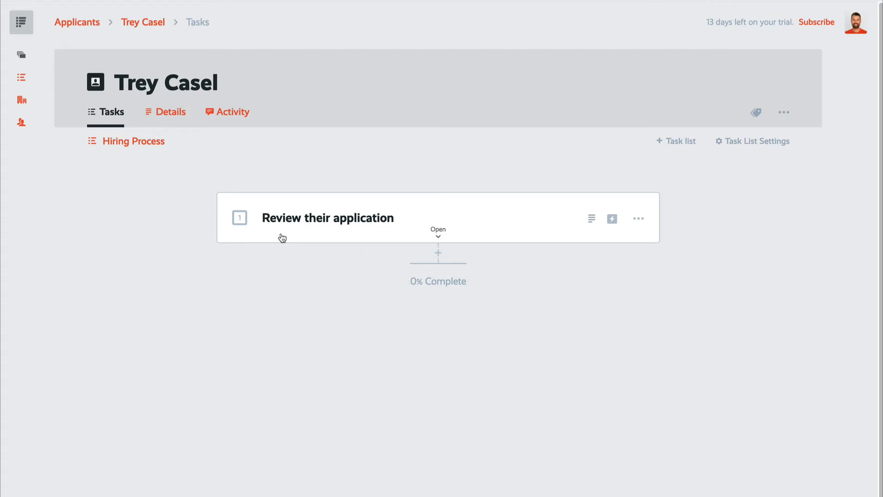
{"action": "left_click", "coordinate": [589, 218]}
{"action": "scroll", "coordinate": [368, 274], "scroll_direction": "down", "scroll_amount": 3}
{"action": "scroll", "coordinate": [379, 283], "scroll_direction": "down", "scroll_amount": 1}
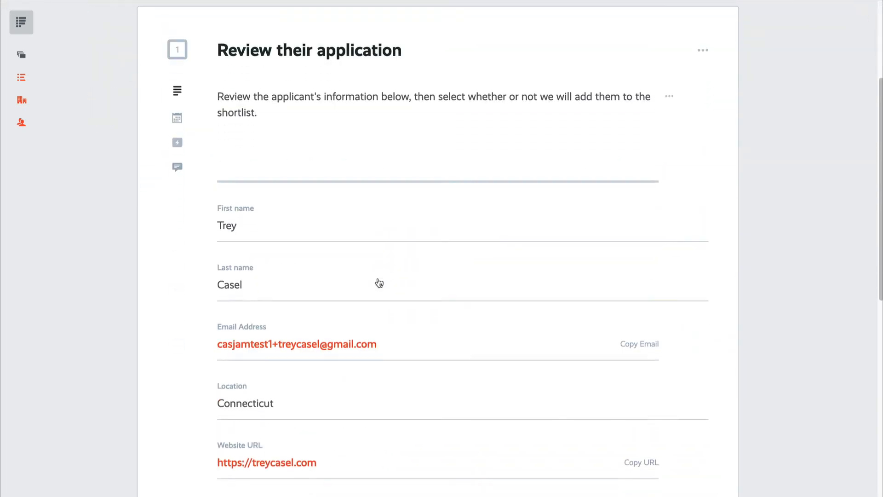
{"action": "scroll", "coordinate": [420, 330], "scroll_direction": "down", "scroll_amount": 2}
{"action": "scroll", "coordinate": [421, 328], "scroll_direction": "down", "scroll_amount": 4}
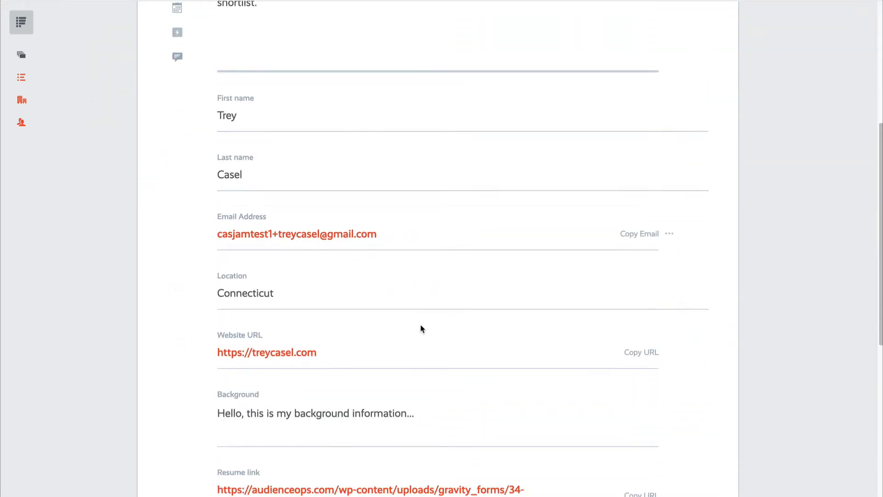
{"action": "scroll", "coordinate": [422, 329], "scroll_direction": "down", "scroll_amount": 1}
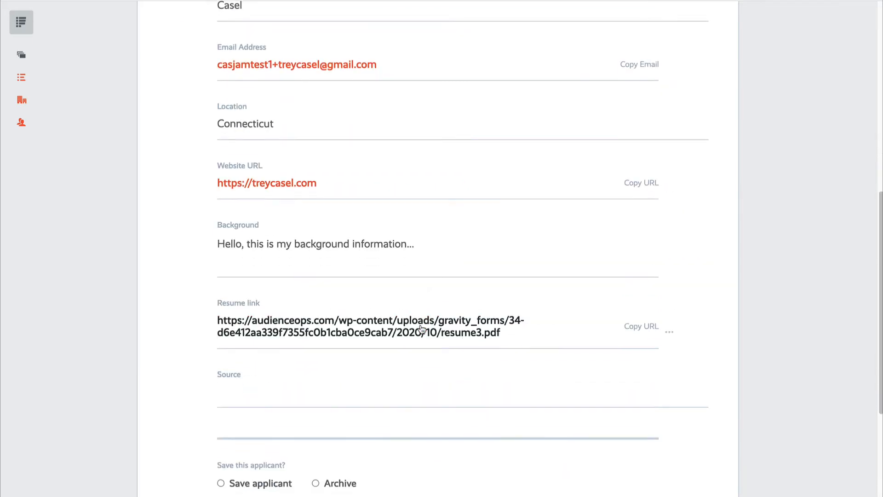
{"action": "scroll", "coordinate": [420, 328], "scroll_direction": "up", "scroll_amount": 6}
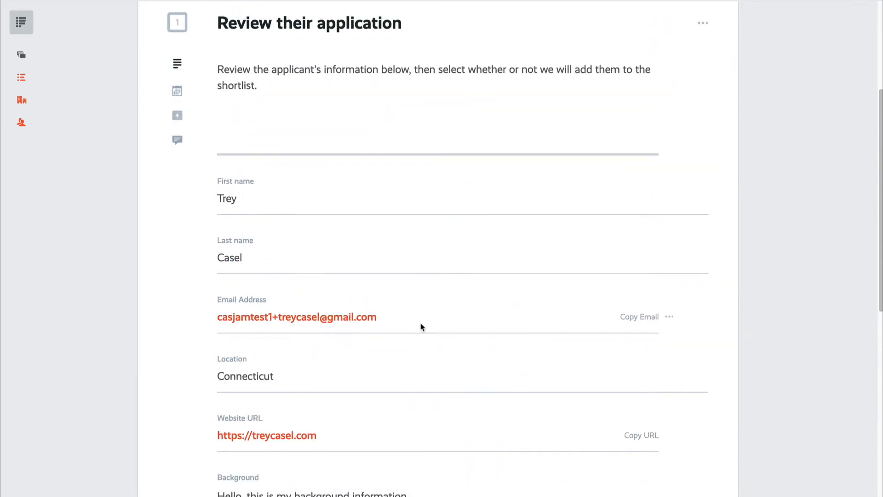
{"action": "scroll", "coordinate": [421, 327], "scroll_direction": "down", "scroll_amount": 4}
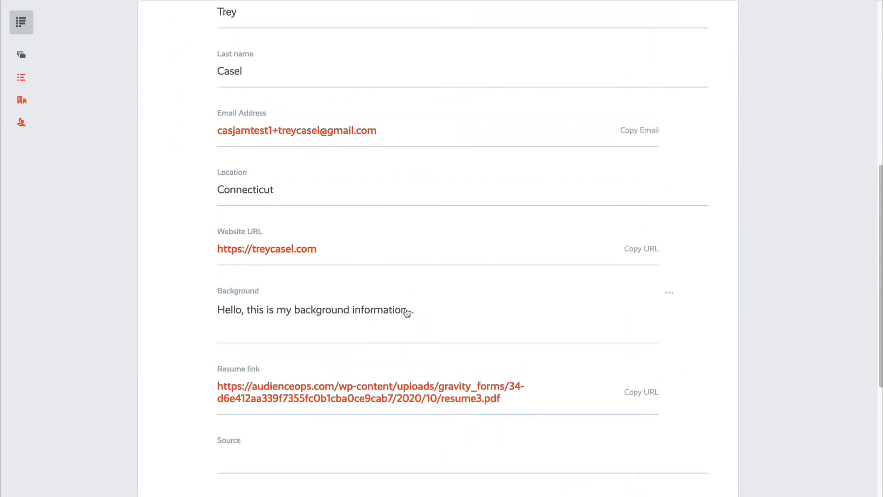
{"action": "scroll", "coordinate": [256, 301], "scroll_direction": "down", "scroll_amount": 4}
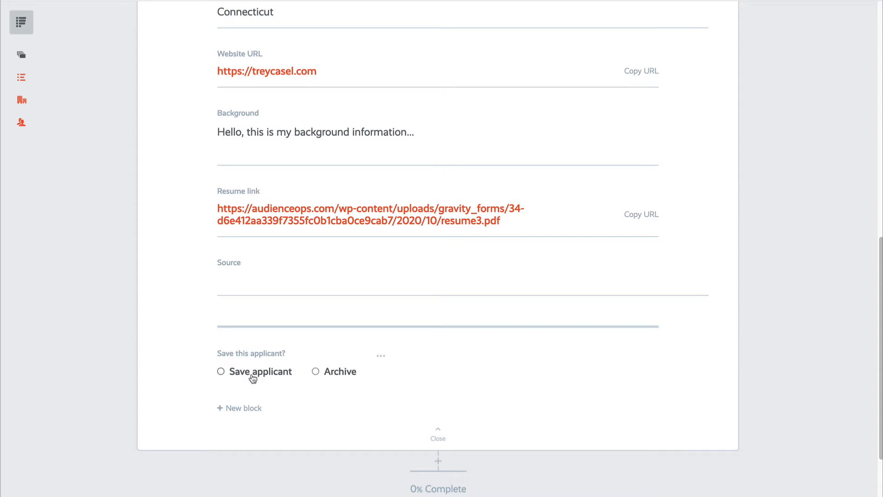
Step: Choose "Save applicant" and mark the "Review their application" task complete
{"action": "left_click", "coordinate": [278, 373]}
{"action": "scroll", "coordinate": [172, 393], "scroll_direction": "up", "scroll_amount": 10}
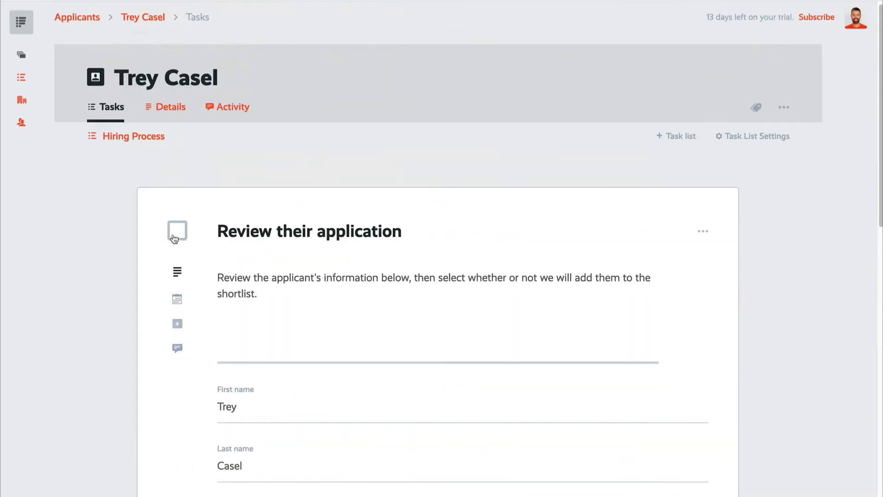
{"action": "left_click", "coordinate": [175, 235]}
Step: Open the "Invite to interview?" task, choose "Invite to interview" and mark the task complete
{"action": "scroll", "coordinate": [115, 275], "scroll_direction": "down", "scroll_amount": 5}
{"action": "scroll", "coordinate": [116, 279], "scroll_direction": "down", "scroll_amount": 5}
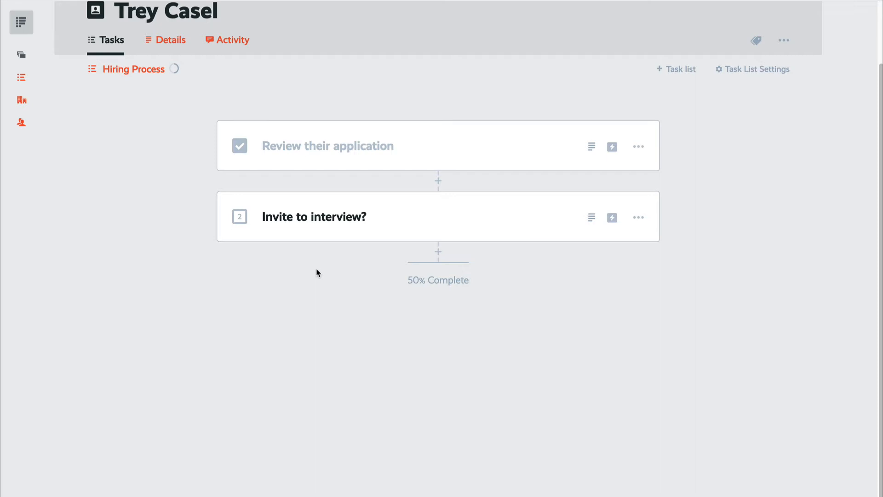
{"action": "left_click", "coordinate": [591, 221]}
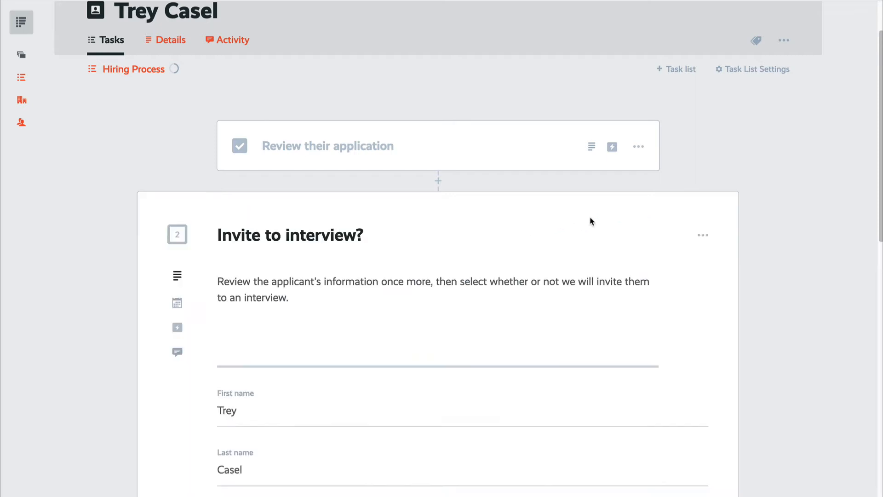
{"action": "scroll", "coordinate": [573, 275], "scroll_direction": "down", "scroll_amount": 2}
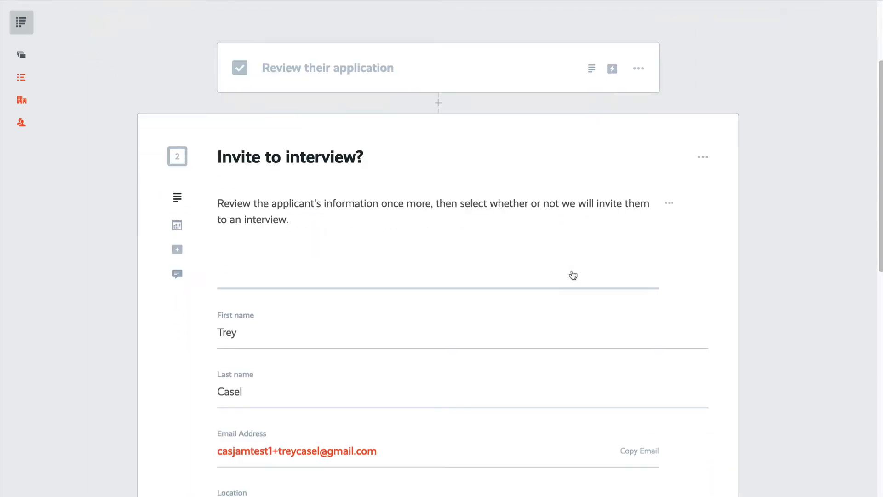
{"action": "scroll", "coordinate": [573, 275], "scroll_direction": "down", "scroll_amount": 1}
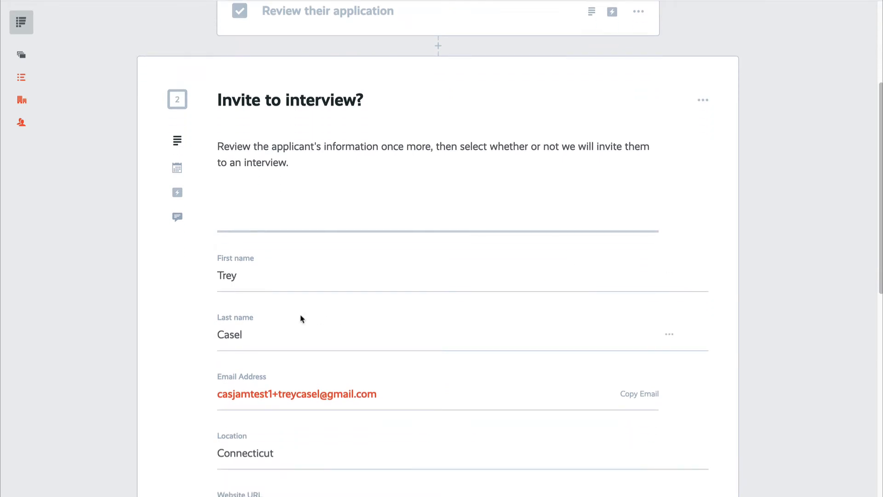
{"action": "scroll", "coordinate": [266, 313], "scroll_direction": "down", "scroll_amount": 3}
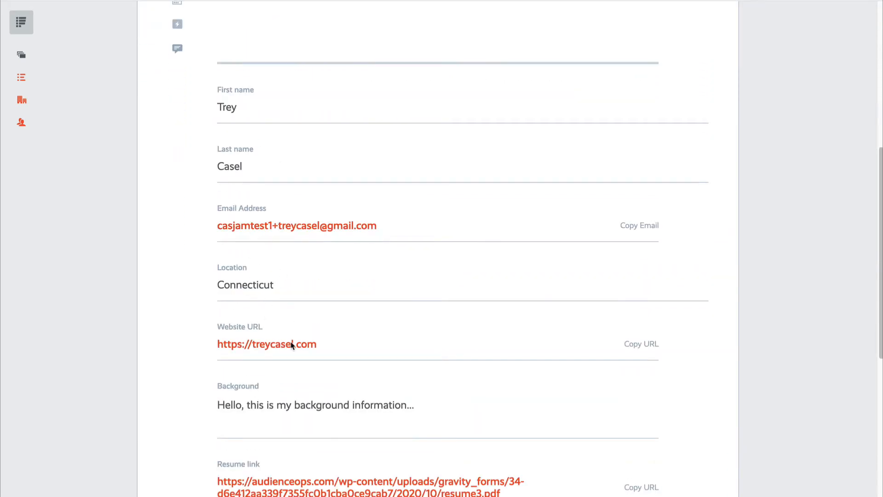
{"action": "scroll", "coordinate": [400, 313], "scroll_direction": "down", "scroll_amount": 1}
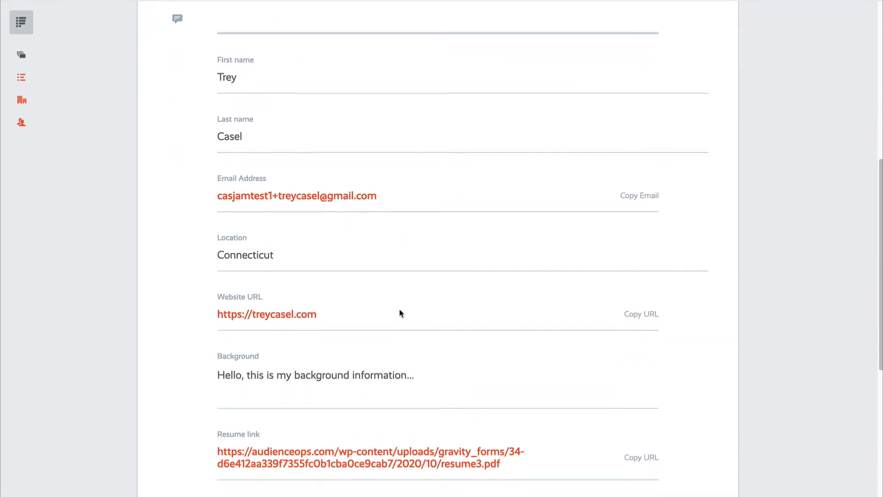
{"action": "scroll", "coordinate": [399, 313], "scroll_direction": "down", "scroll_amount": 3}
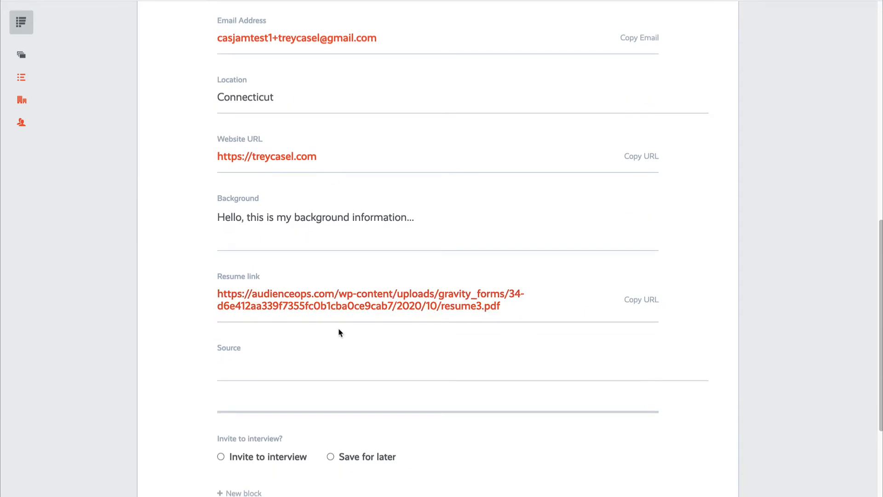
{"action": "scroll", "coordinate": [340, 332], "scroll_direction": "down", "scroll_amount": 1}
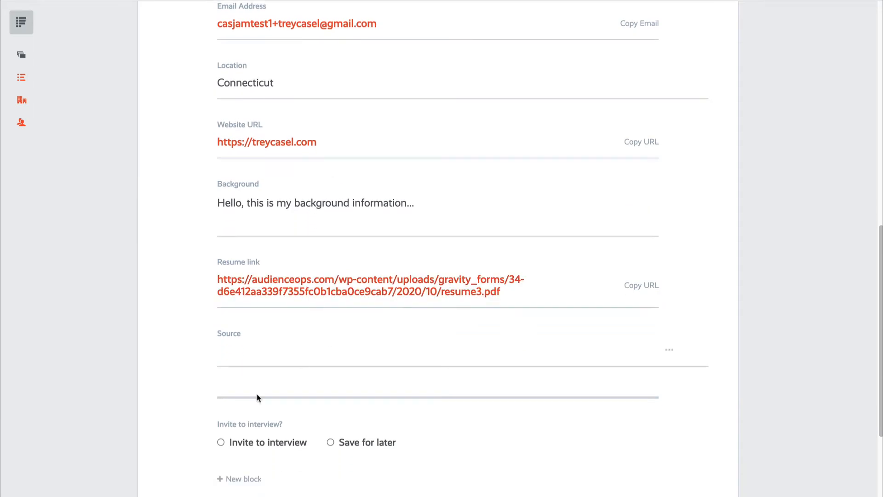
{"action": "left_click", "coordinate": [248, 446]}
{"action": "left_click", "coordinate": [244, 469]}
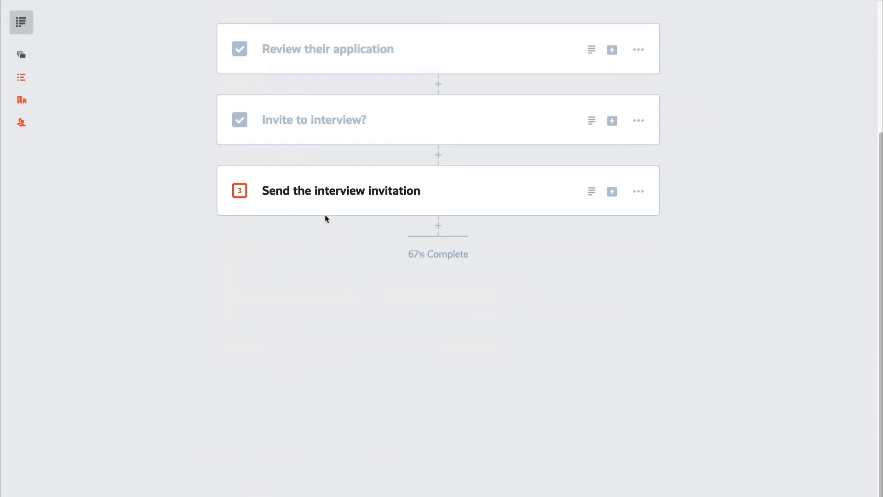
Step: Return to the Applicants board and check which stage the applicant's card is in
{"action": "mouse_move", "coordinate": [305, 211]}
{"action": "scroll", "coordinate": [92, 74], "scroll_direction": "up", "scroll_amount": 4}
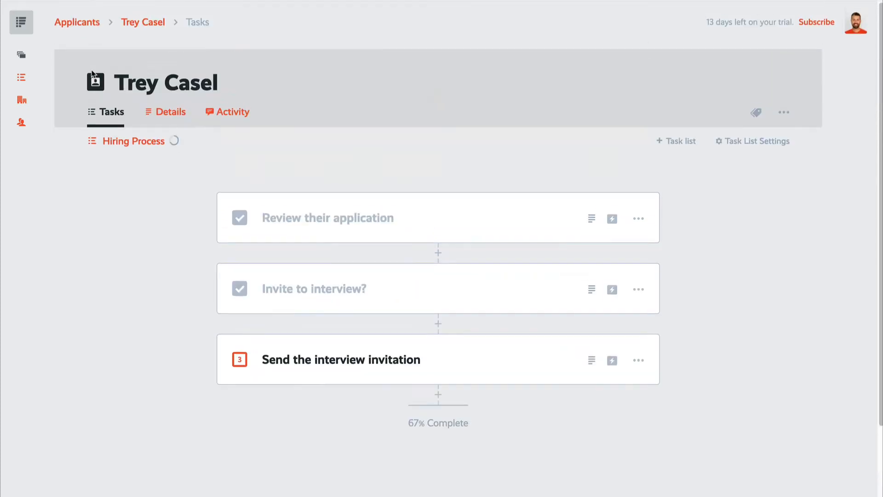
{"action": "left_click", "coordinate": [85, 26]}
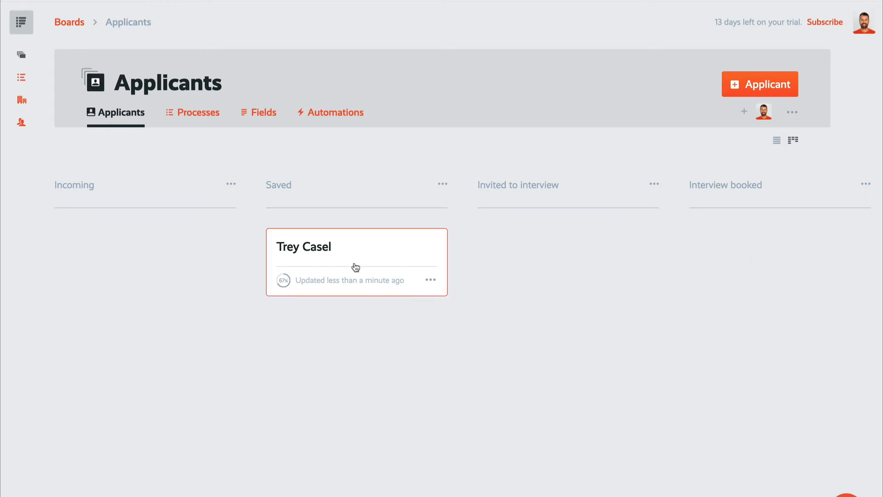
{"action": "mouse_move", "coordinate": [343, 268]}
{"action": "left_mouse_down"}
{"action": "mouse_move", "coordinate": [430, 219]}
{"action": "mouse_move", "coordinate": [538, 235]}
{"action": "mouse_move", "coordinate": [336, 272]}
{"action": "left_mouse_up"}
Step: Reopen the applicant, read the template email in the "Send the interview invitation" task and mark that task complete
{"action": "left_click", "coordinate": [387, 250]}
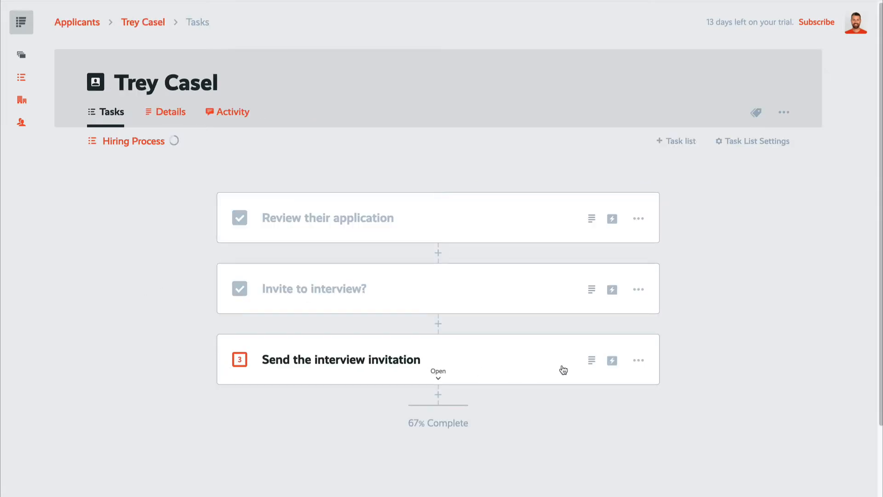
{"action": "left_click", "coordinate": [586, 363]}
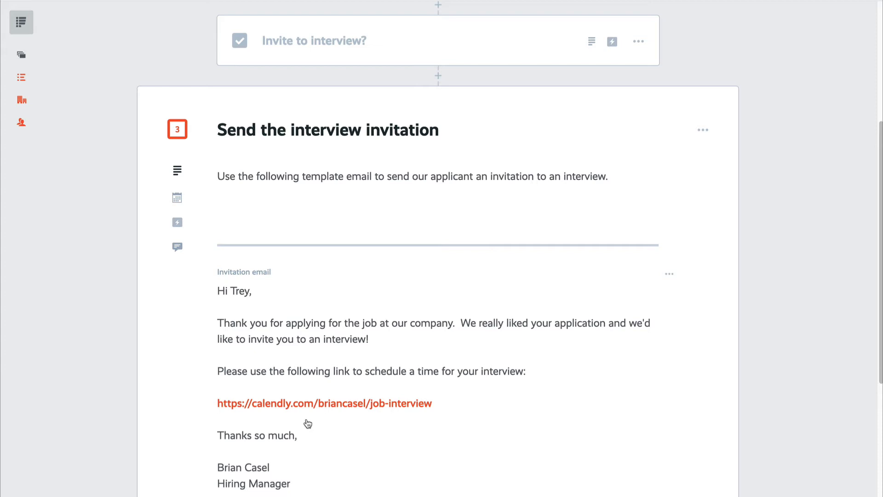
{"action": "scroll", "coordinate": [396, 441], "scroll_direction": "down", "scroll_amount": 1}
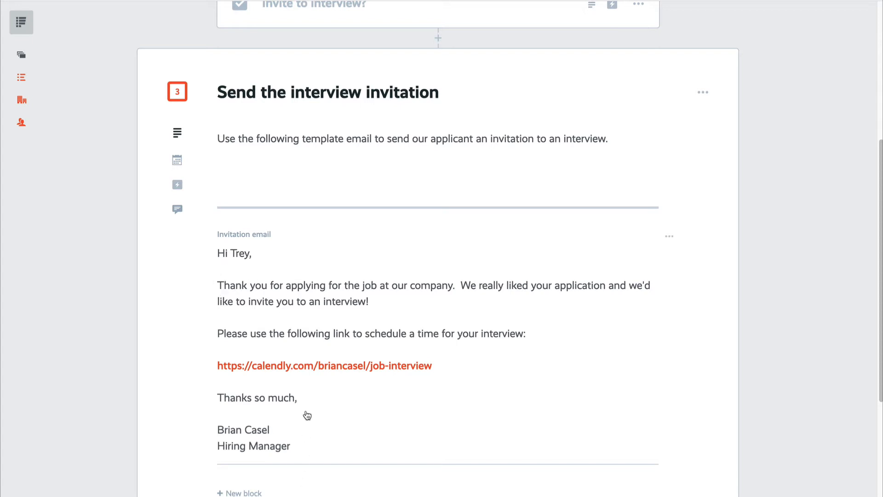
{"action": "left_click", "coordinate": [177, 94]}
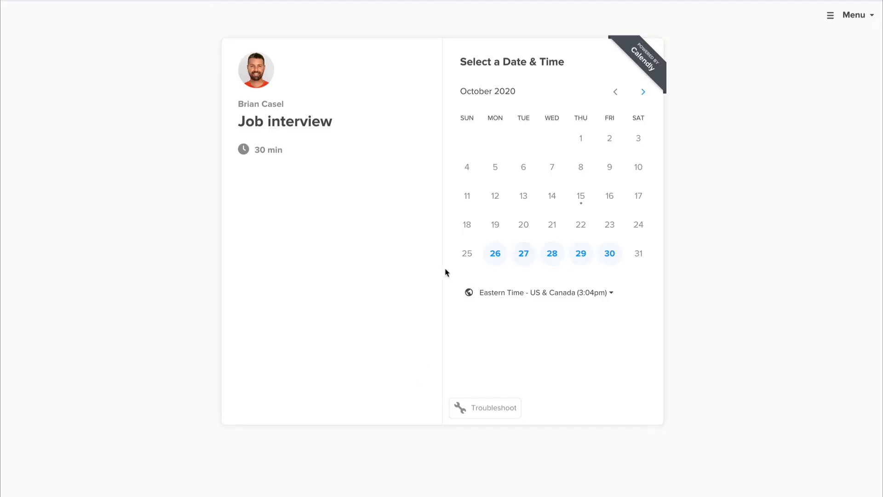
Step: On the Calendly "Job interview" page, select October 26, 2020 and confirm an available time slot
{"action": "left_click", "coordinate": [500, 259]}
{"action": "left_click", "coordinate": [669, 134]}
{"action": "left_click", "coordinate": [698, 132]}
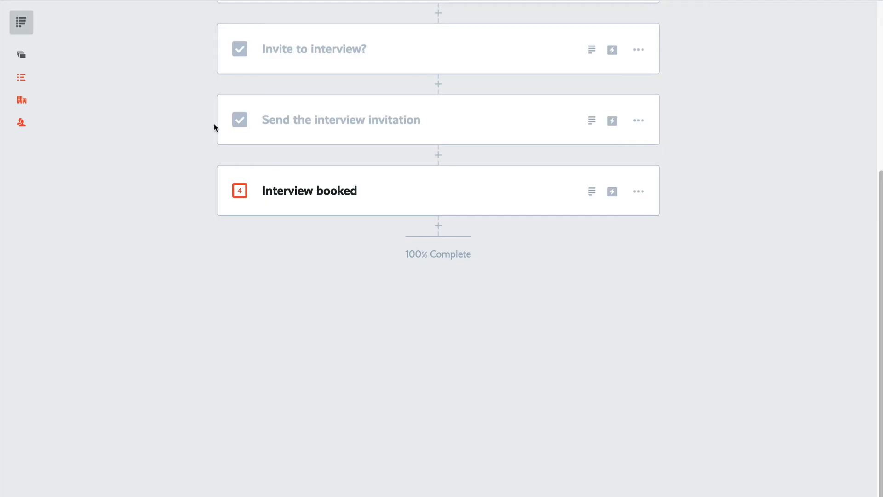
Step: Review the applicant's updated hiring tasks in ProcessKit and the card's stage on the Applicants board
{"action": "scroll", "coordinate": [215, 128], "scroll_direction": "up", "scroll_amount": 4}
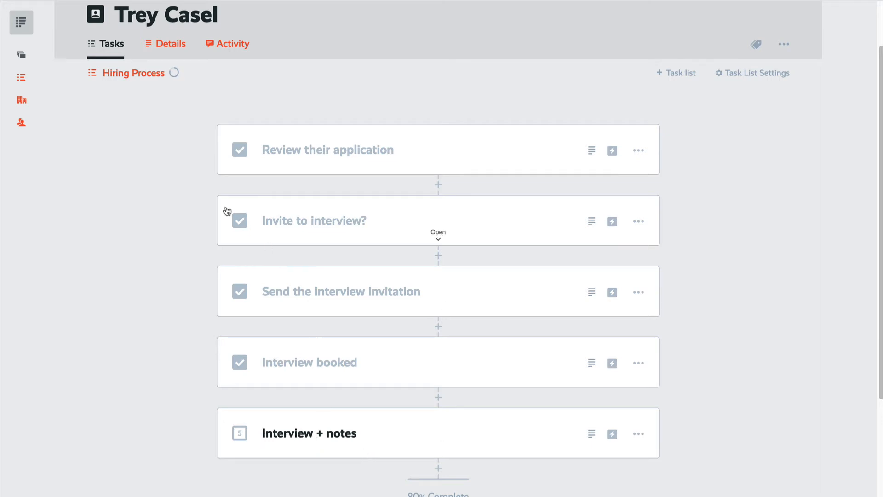
{"action": "scroll", "coordinate": [148, 174], "scroll_direction": "up", "scroll_amount": 2}
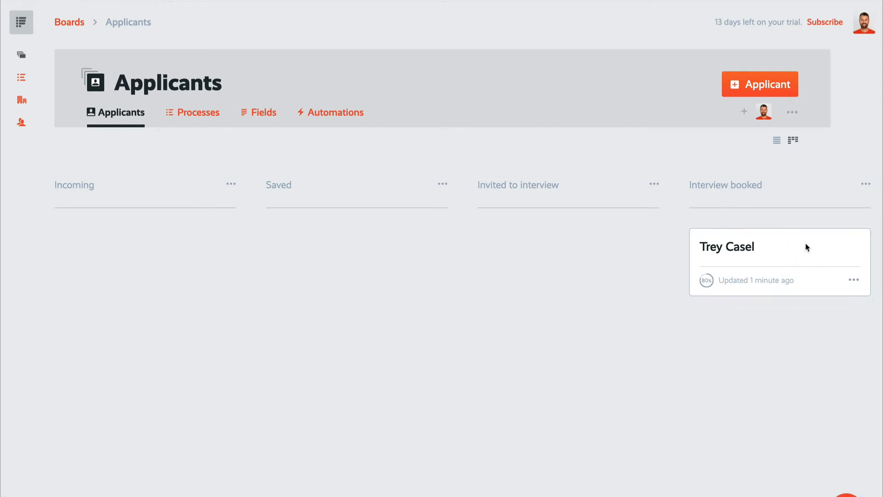
{"action": "scroll", "coordinate": [746, 217], "scroll_direction": "right", "scroll_amount": 3}
{"action": "scroll", "coordinate": [747, 217], "scroll_direction": "left", "scroll_amount": 2}
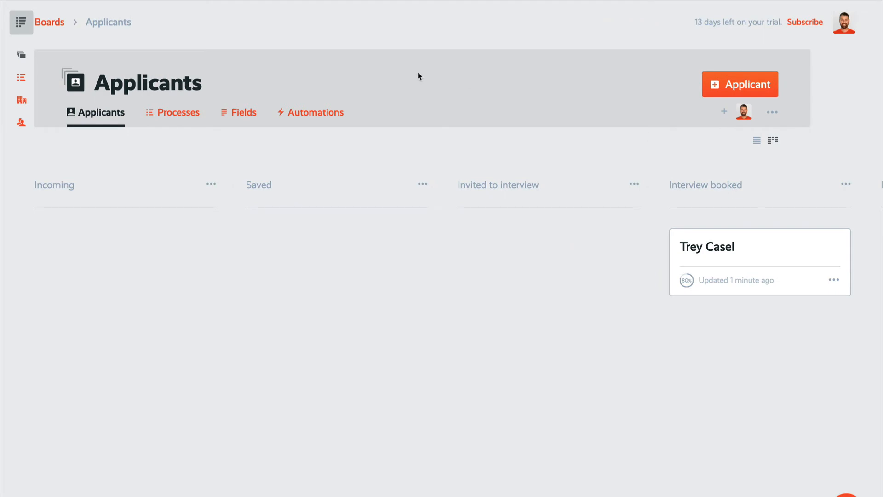
Step: Open the applicant's "Interview + notes" task and enter "Notes about this interview..." as the interview notes
{"action": "left_click", "coordinate": [721, 240]}
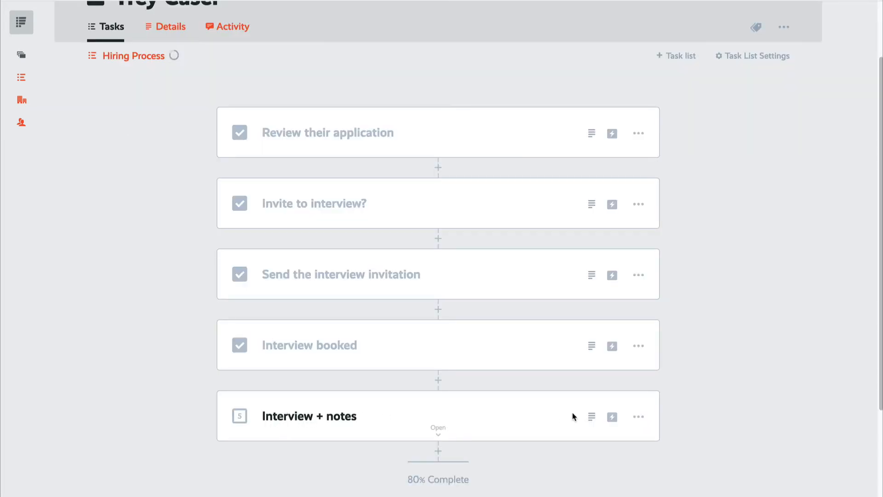
{"action": "left_click", "coordinate": [582, 418]}
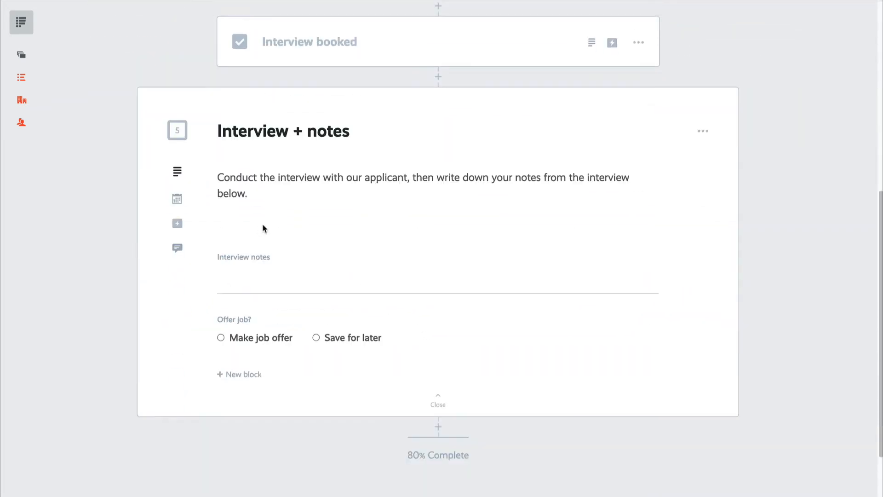
{"action": "left_click", "coordinate": [254, 283]}
{"action": "type", "text": "Notes about this interview..."}
Step: Open the applicant's details to view the stored field information
{"action": "scroll", "coordinate": [394, 353], "scroll_direction": "up", "scroll_amount": 10}
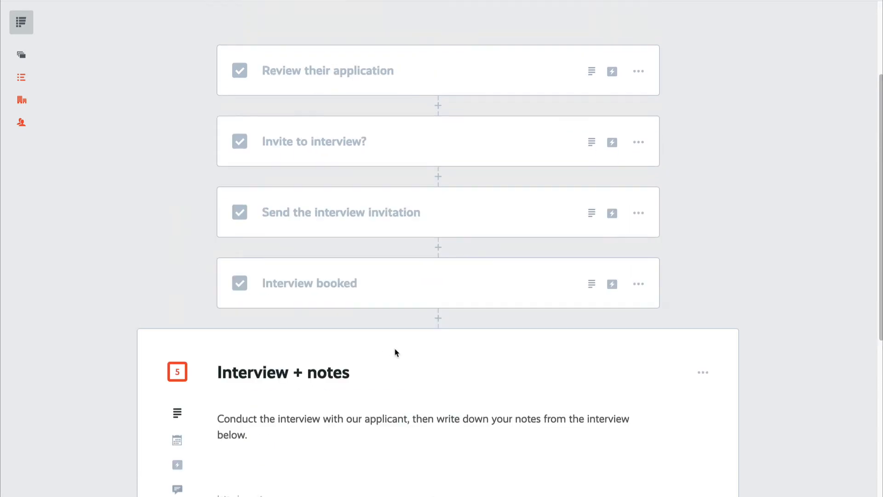
{"action": "left_click", "coordinate": [173, 114]}
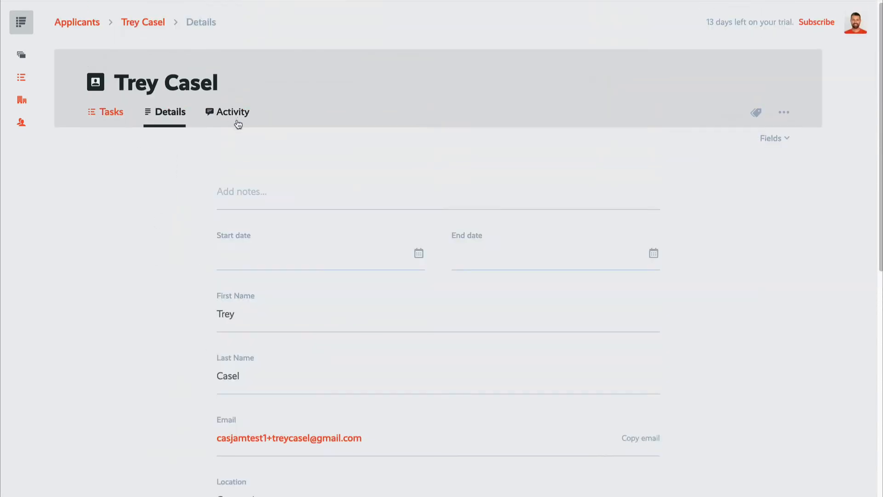
Step: Review the applicant's stored details, from the contact fields down to the resume link and interview notes
{"action": "scroll", "coordinate": [351, 225], "scroll_direction": "down", "scroll_amount": 5}
{"action": "scroll", "coordinate": [331, 231], "scroll_direction": "up", "scroll_amount": 5}
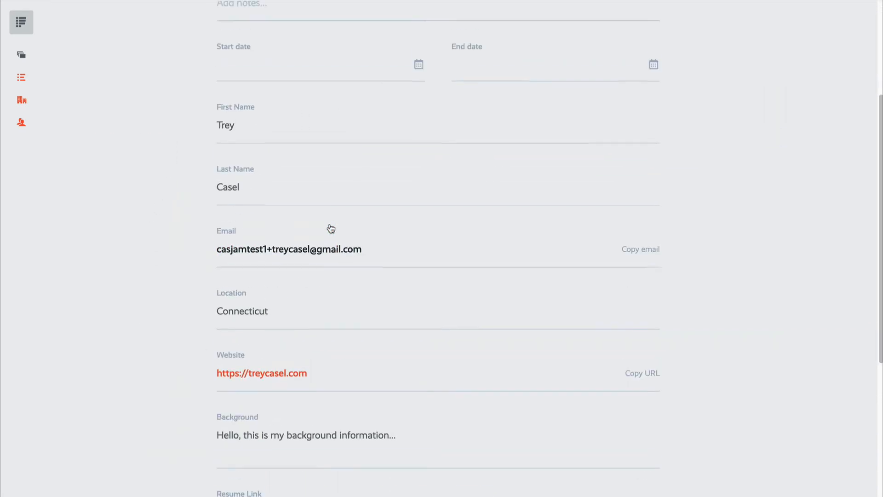
{"action": "scroll", "coordinate": [296, 305], "scroll_direction": "down", "scroll_amount": 10}
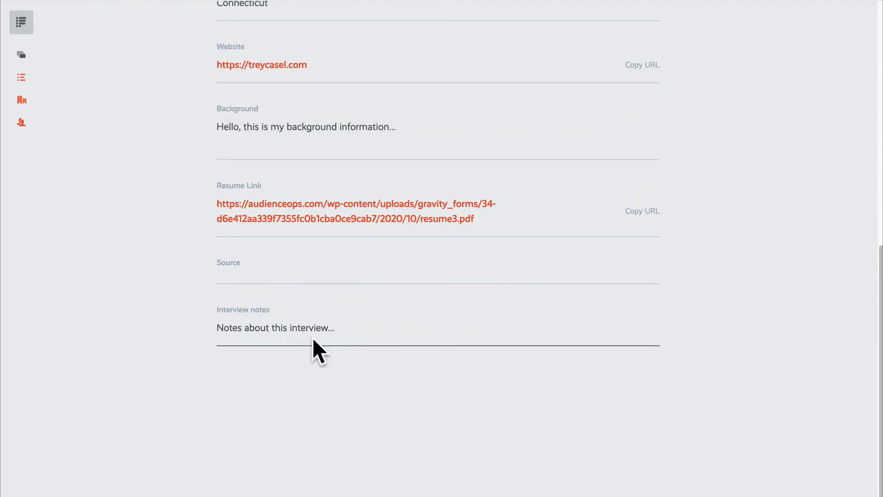
{"action": "scroll", "coordinate": [332, 340], "scroll_direction": "up", "scroll_amount": 10}
Step: In the "Interview + notes" task, save "Make job offer" as the answer to "Offer job?" and mark the task complete
{"action": "left_click", "coordinate": [105, 112]}
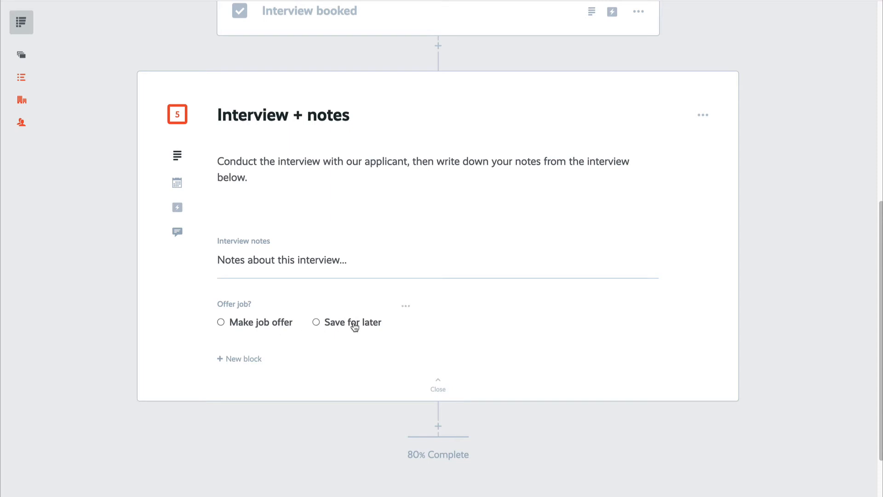
{"action": "left_click", "coordinate": [244, 328]}
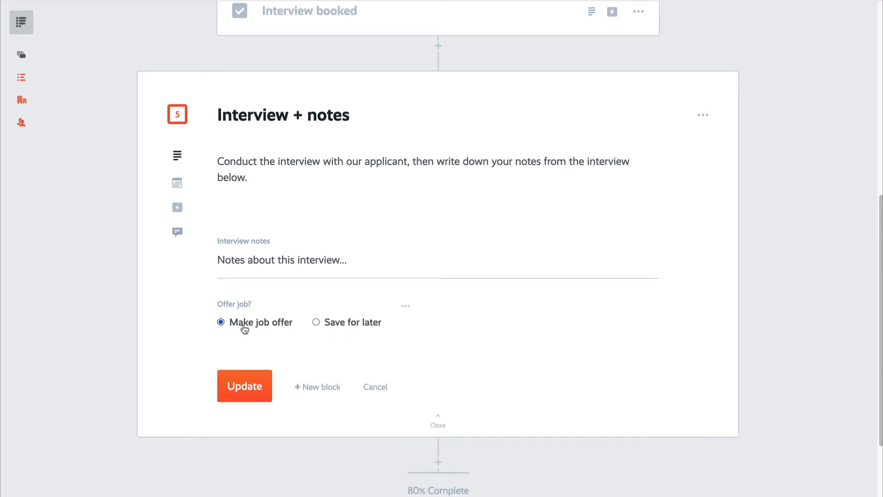
{"action": "left_click", "coordinate": [247, 385]}
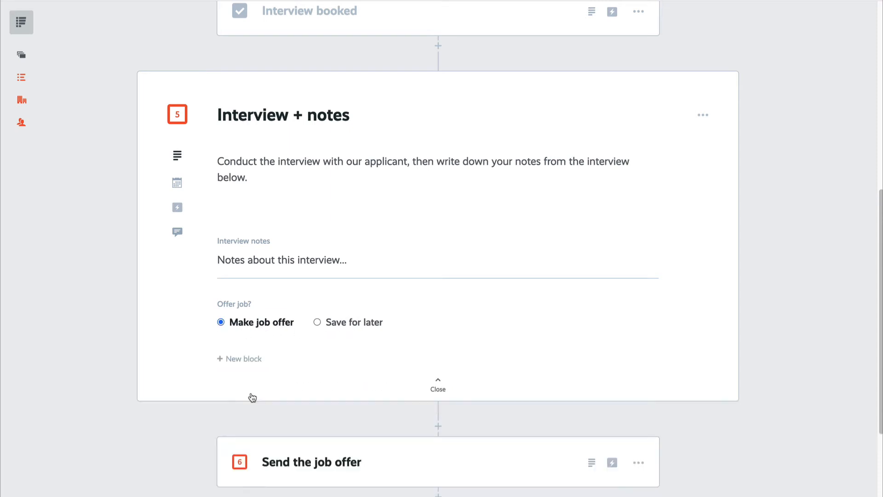
{"action": "left_click", "coordinate": [177, 115]}
{"action": "left_click", "coordinate": [437, 385]}
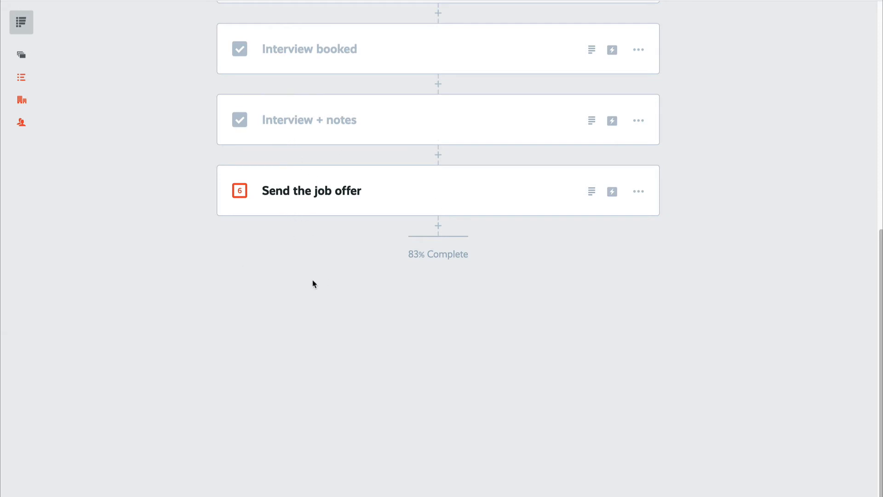
Step: Open the "Send the job offer" task, read through its job offer email template and mark the task complete
{"action": "left_click", "coordinate": [459, 206]}
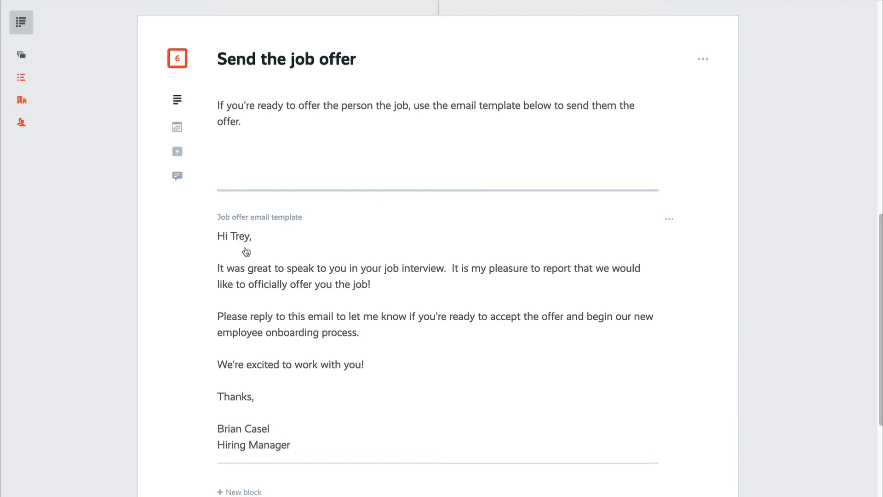
{"action": "scroll", "coordinate": [402, 365], "scroll_direction": "down", "scroll_amount": 1}
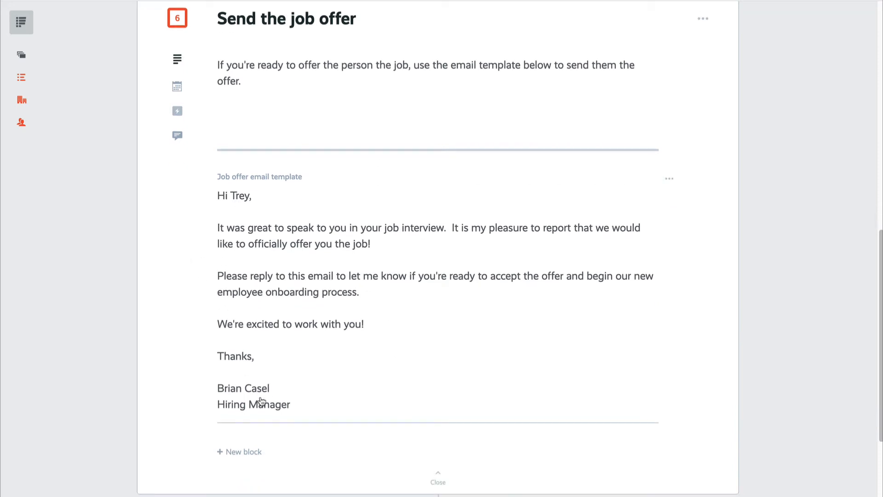
{"action": "scroll", "coordinate": [296, 336], "scroll_direction": "up", "scroll_amount": 1}
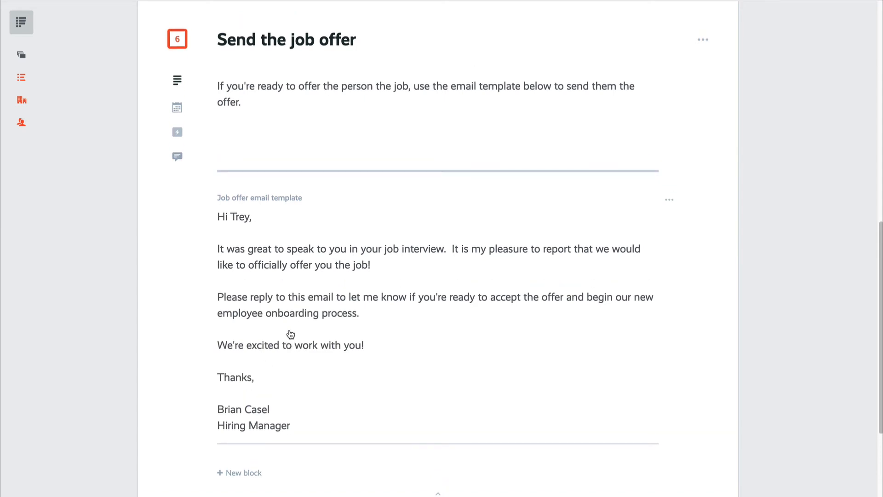
{"action": "left_click", "coordinate": [180, 43]}
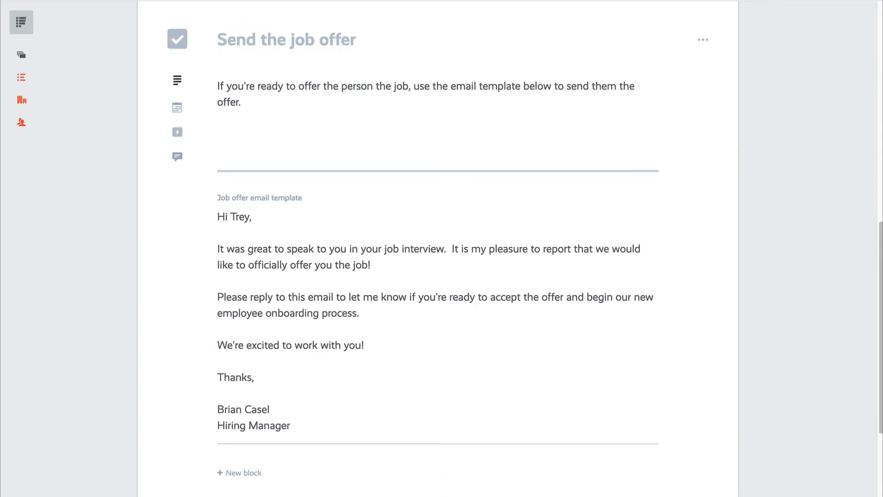
{"action": "left_click", "coordinate": [438, 493]}
Step: Return to the Applicants board and check which stage the applicant's card is in
{"action": "scroll", "coordinate": [438, 465], "scroll_direction": "up", "scroll_amount": 8}
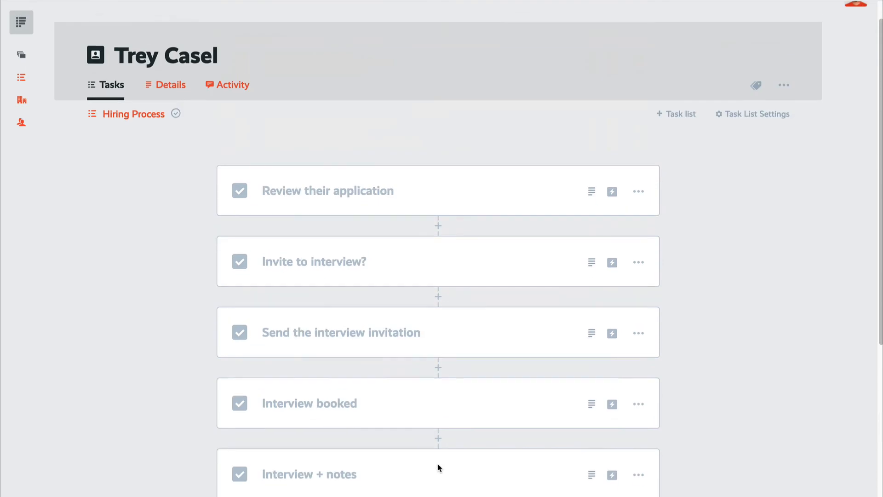
{"action": "scroll", "coordinate": [169, 173], "scroll_direction": "up", "scroll_amount": 1}
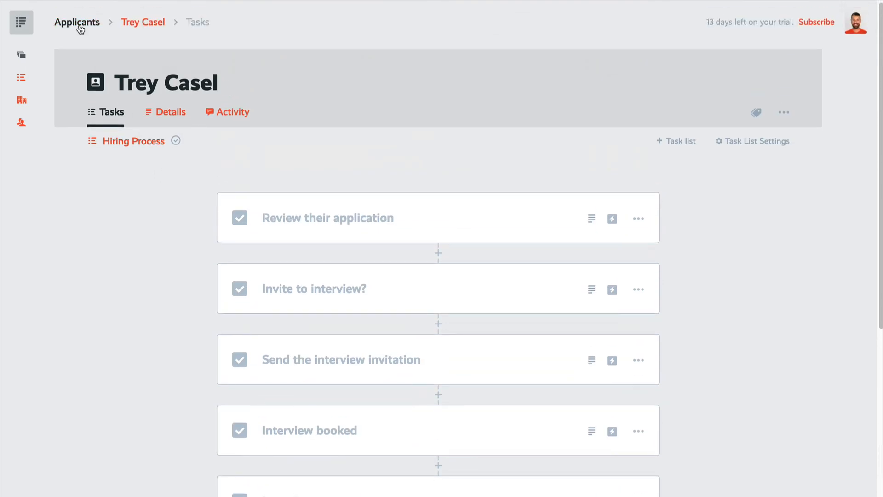
{"action": "left_click", "coordinate": [80, 29]}
{"action": "scroll", "coordinate": [487, 471], "scroll_direction": "right", "scroll_amount": 10}
{"action": "scroll", "coordinate": [596, 238], "scroll_direction": "right", "scroll_amount": 2}
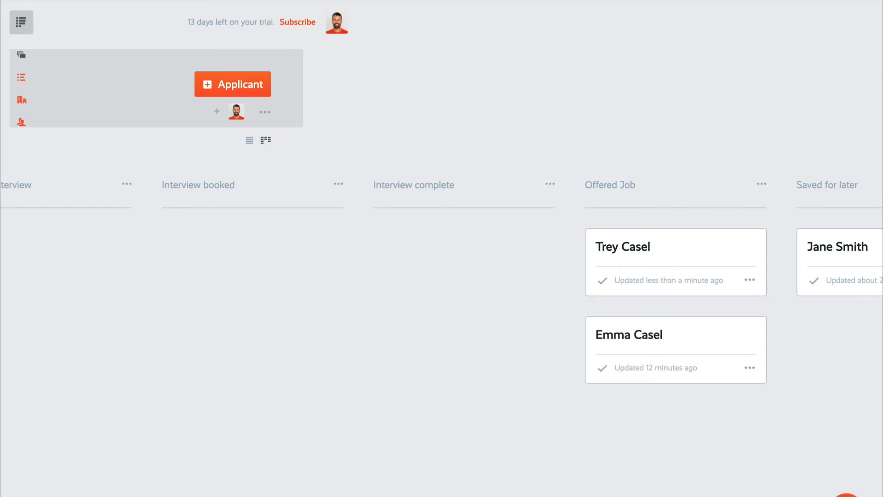
{"action": "scroll", "coordinate": [731, 338], "scroll_direction": "right", "scroll_amount": 2}
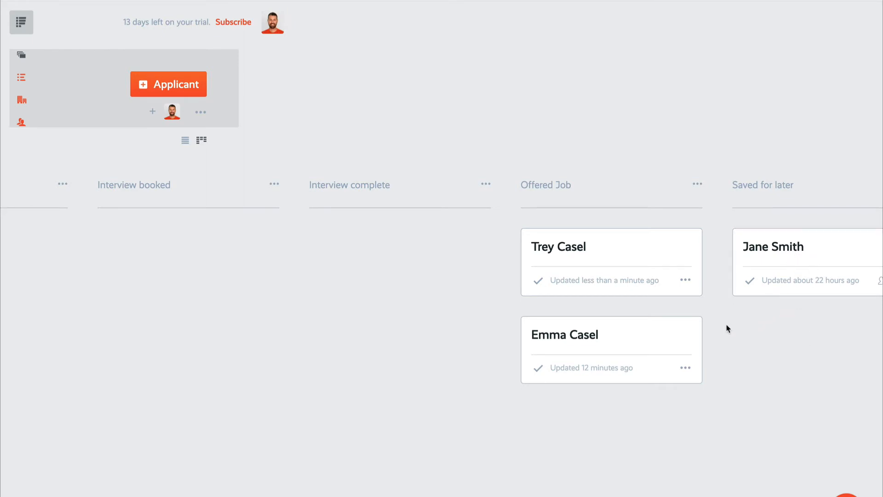
{"action": "scroll", "coordinate": [441, 258], "scroll_direction": "left", "scroll_amount": 10}
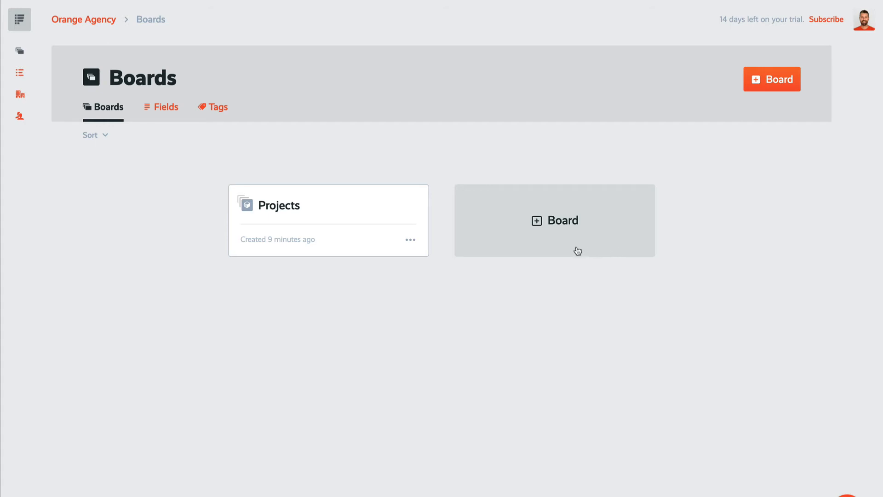
Step: Create a board titled "Applicants" with item label "applicant", the contact-card icon and visibility limited to members
{"action": "left_click", "coordinate": [578, 250]}
{"action": "type", "text": "Applicants"}
{"action": "key", "text": "Tab"}
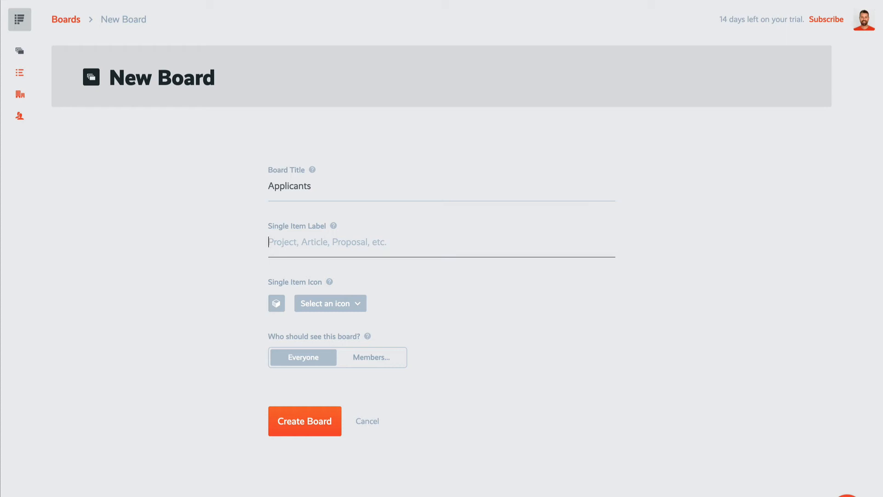
{"action": "type", "text": "applicant"}
{"action": "left_click", "coordinate": [327, 303]}
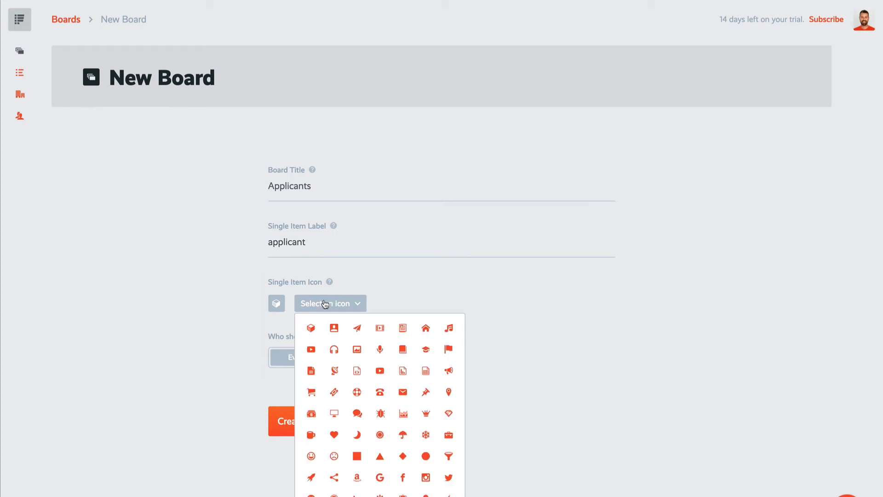
{"action": "left_click", "coordinate": [334, 328]}
{"action": "left_click", "coordinate": [404, 301]}
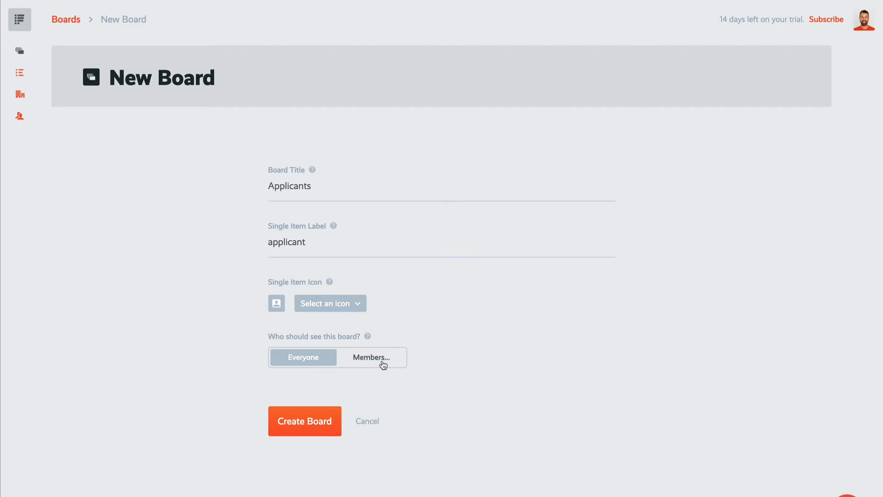
{"action": "left_click", "coordinate": [382, 361]}
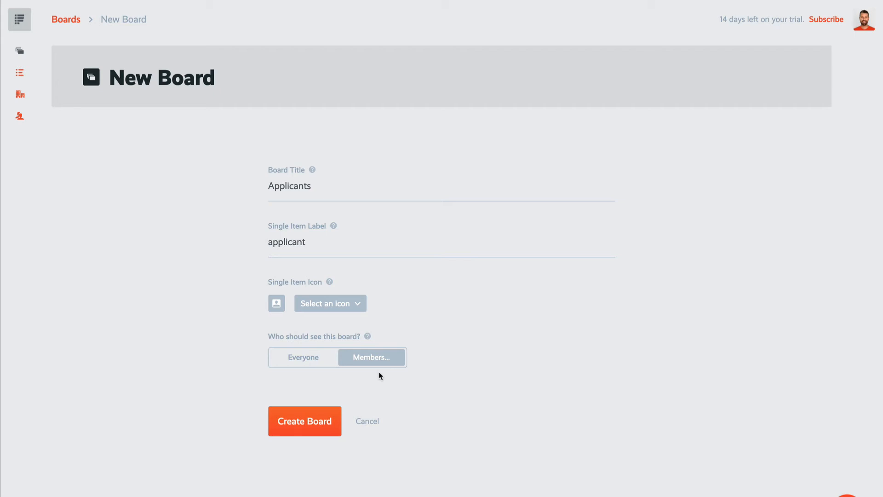
{"action": "left_click", "coordinate": [325, 419]}
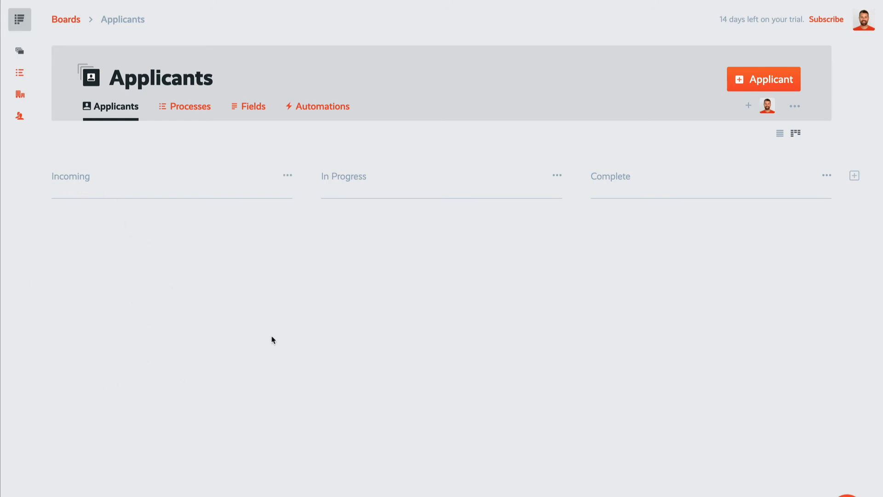
Step: Rename the board's "In Progress" list to "Saved"
{"action": "left_click", "coordinate": [557, 175]}
{"action": "left_click", "coordinate": [552, 199]}
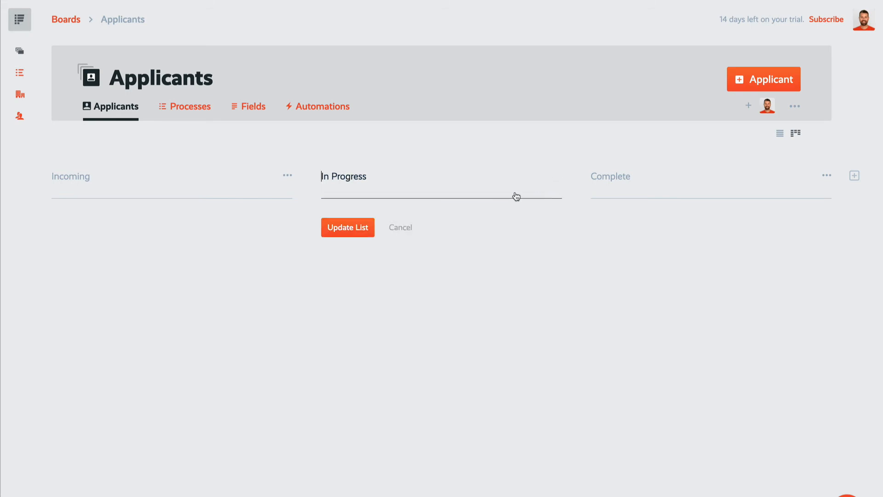
{"action": "key", "text": "ctrl+a"}
{"action": "type", "text": "Saved"}
{"action": "left_click", "coordinate": [342, 231]}
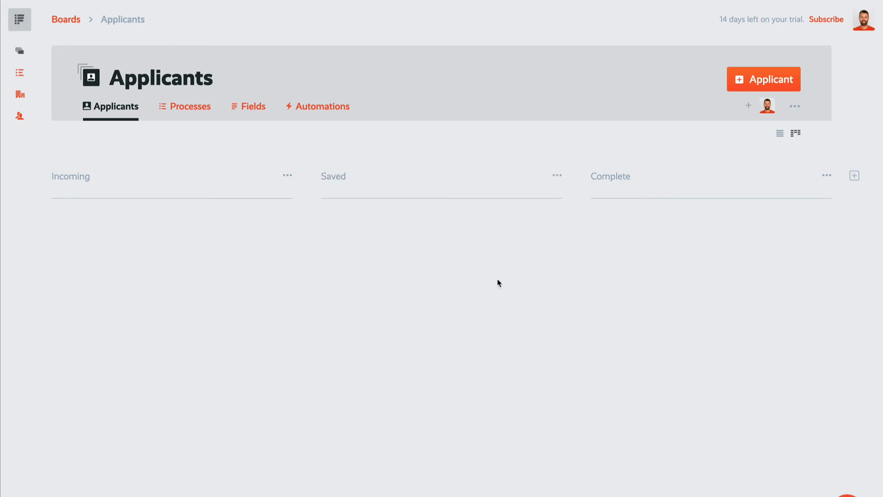
Step: Rename the board's "Complete" list to "Invited to interview"
{"action": "left_click", "coordinate": [826, 175]}
{"action": "left_click", "coordinate": [803, 200]}
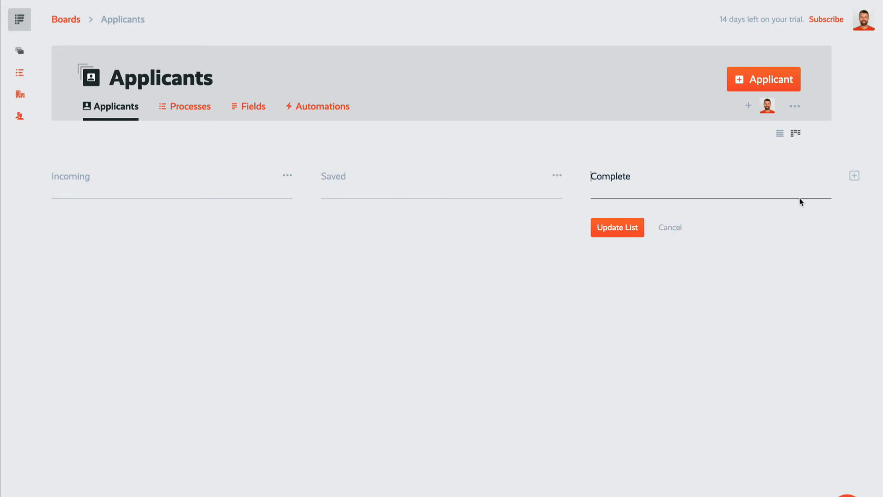
{"action": "type", "text": "Invited to interview"}
{"action": "left_click", "coordinate": [616, 229]}
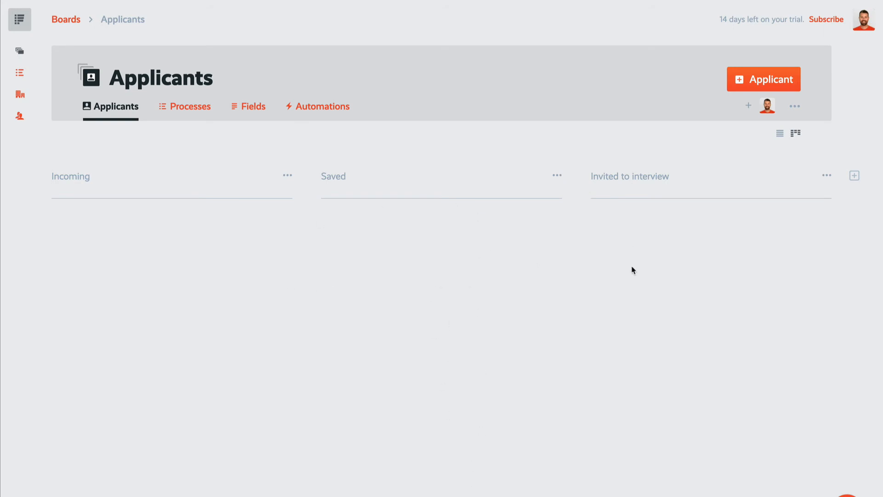
Step: Add two lists to the end of the board, "Interview booked" and "Interview complete"
{"action": "left_click", "coordinate": [854, 176]}
{"action": "type", "text": "Interview booked"}
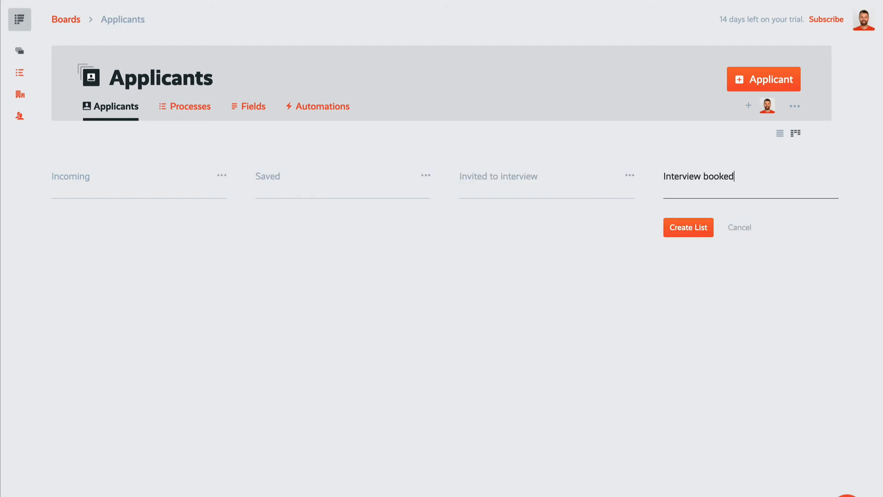
{"action": "left_click", "coordinate": [711, 230]}
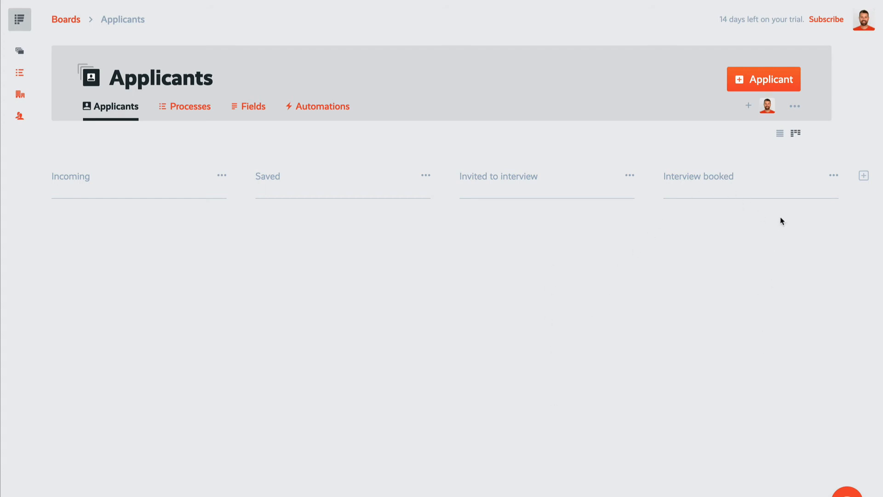
{"action": "left_click", "coordinate": [864, 176]}
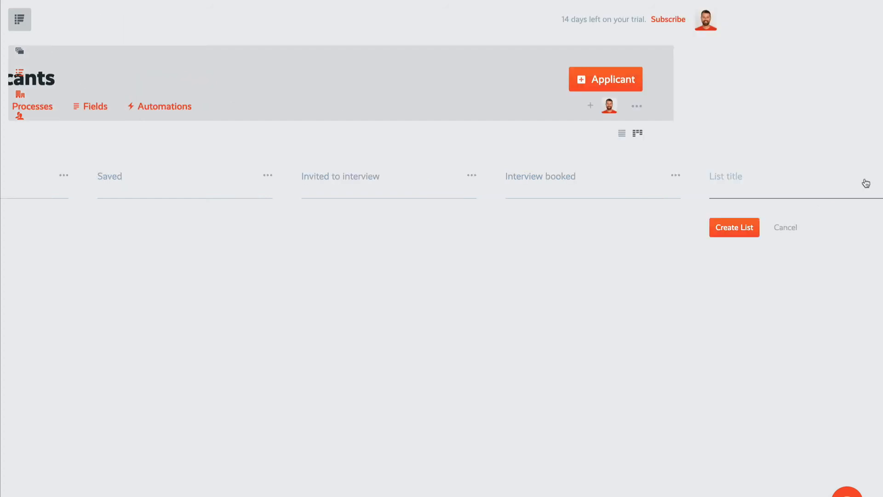
{"action": "type", "text": "Interview complete"}
{"action": "key", "text": "Return"}
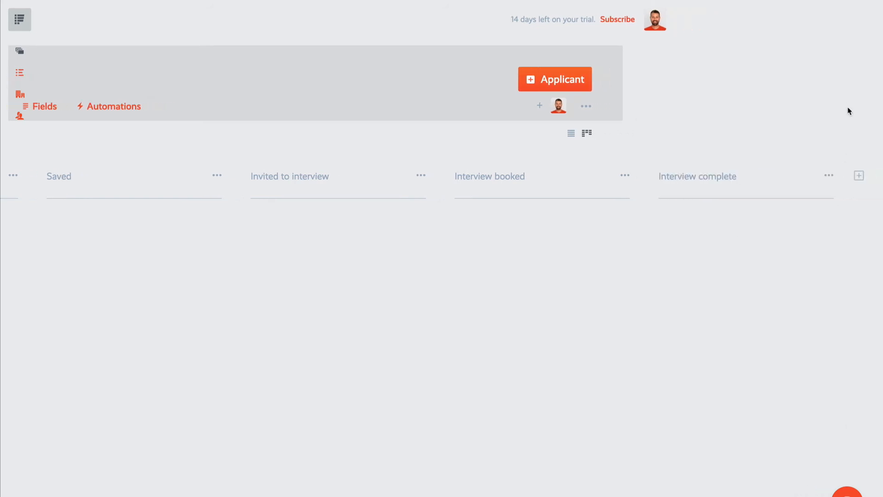
Step: Add two more lists after "Interview complete", titled "Offered Job" and "Saved for later"
{"action": "left_click", "coordinate": [859, 175]}
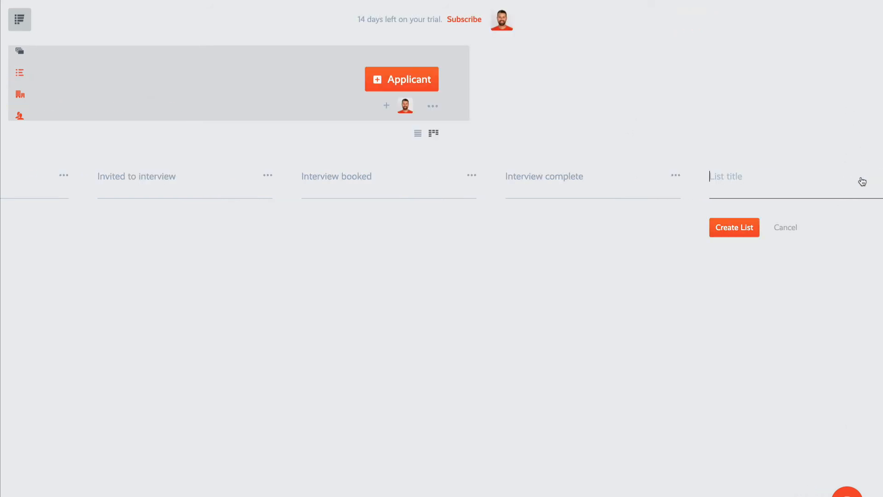
{"action": "type", "text": "Offered Job"}
{"action": "key", "text": "Return"}
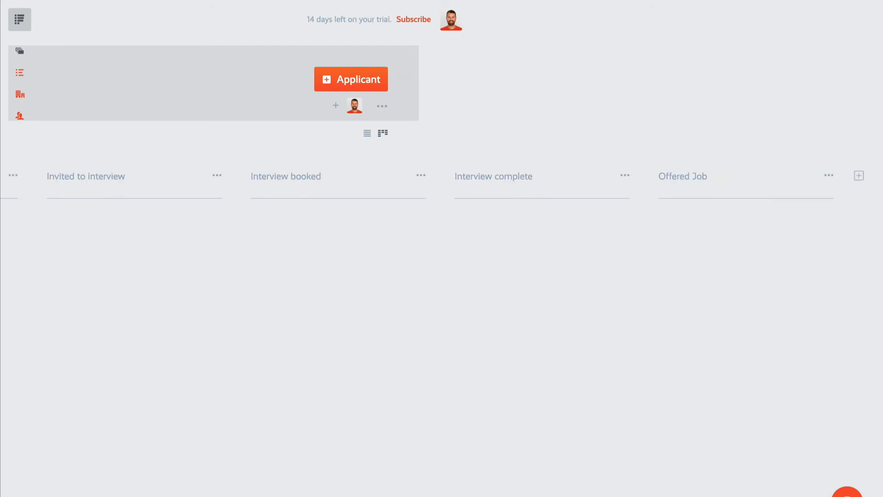
{"action": "left_click", "coordinate": [862, 177]}
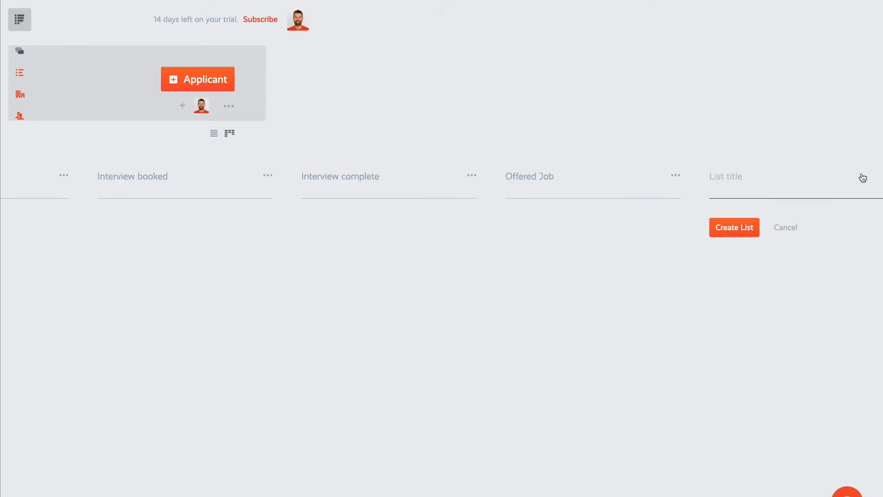
{"action": "type", "text": "Saved for later"}
{"action": "left_click", "coordinate": [750, 233]}
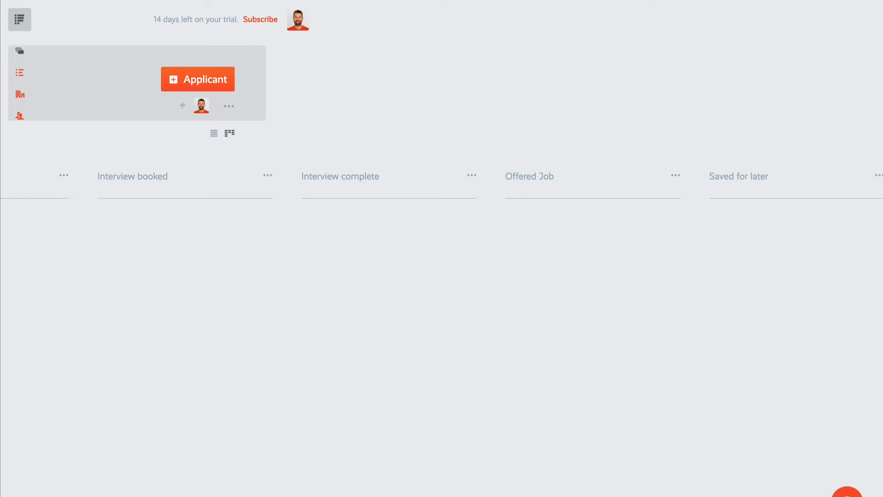
Step: Look over the stage lists on the Applicants board and return to the overview of all boards
{"action": "scroll", "coordinate": [561, 362], "scroll_direction": "left", "scroll_amount": 1}
{"action": "scroll", "coordinate": [562, 362], "scroll_direction": "right", "scroll_amount": 1}
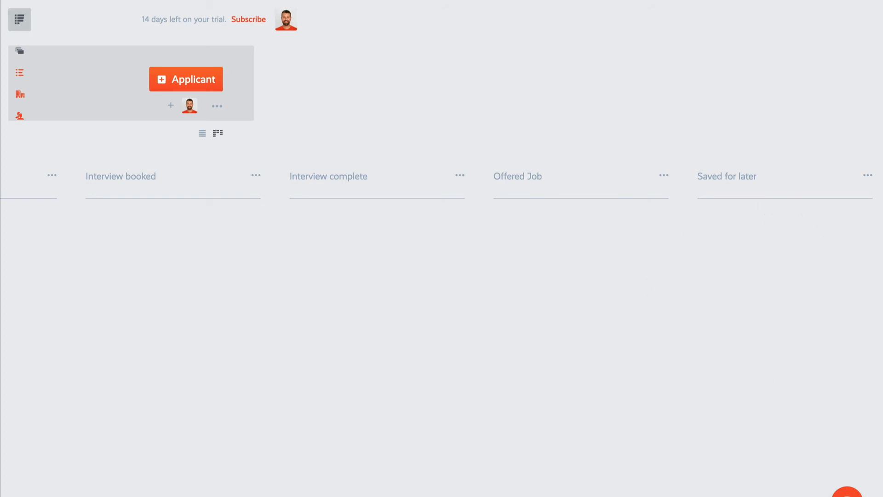
{"action": "scroll", "coordinate": [441, 276], "scroll_direction": "left", "scroll_amount": 11}
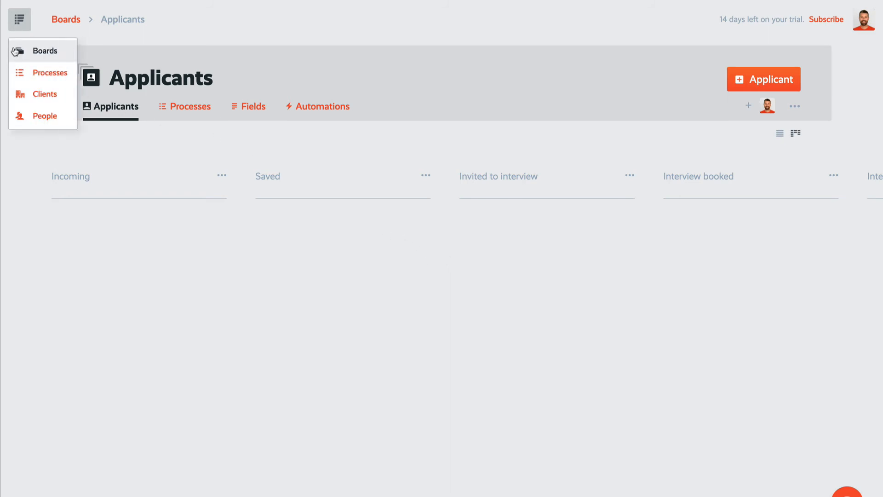
{"action": "left_click", "coordinate": [32, 53]}
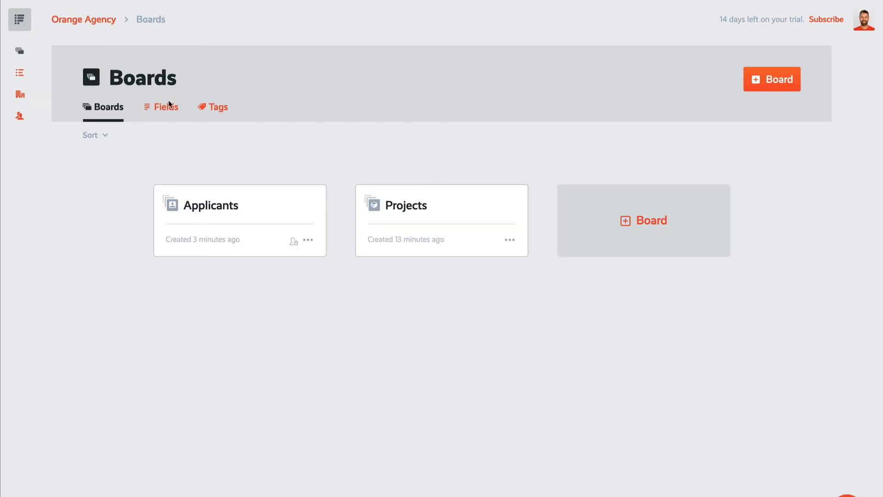
Step: Create a custom text field labelled "Name" in the account-wide board fields
{"action": "left_click", "coordinate": [161, 111]}
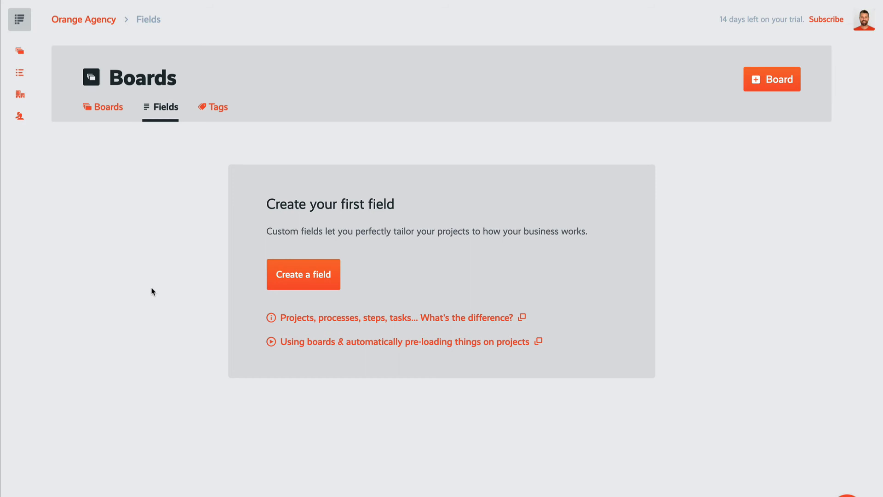
{"action": "left_click", "coordinate": [318, 280]}
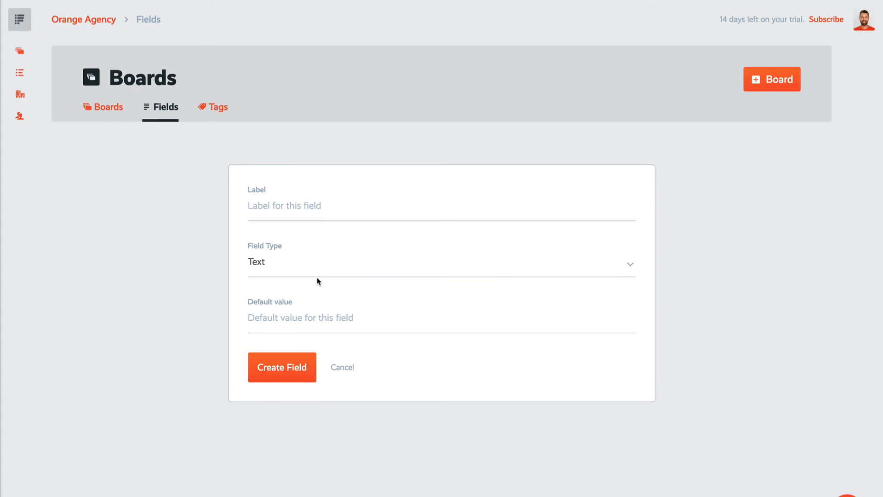
{"action": "left_click", "coordinate": [300, 210]}
{"action": "type", "text": "Name"}
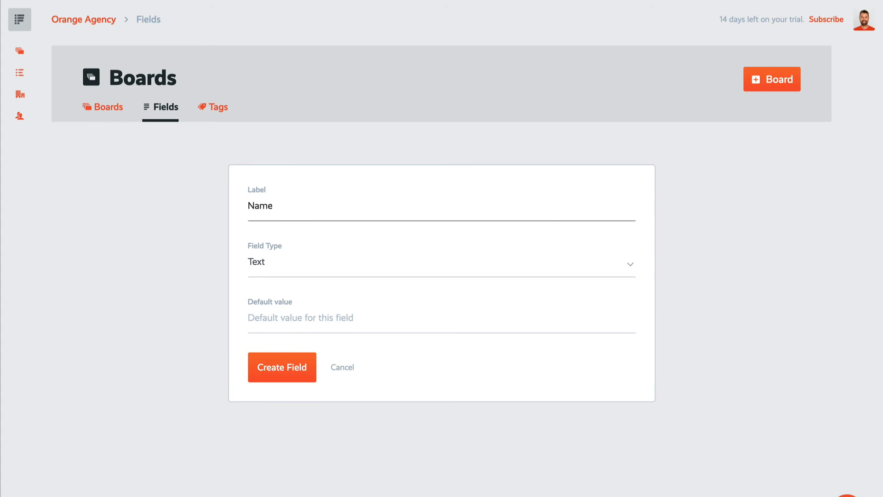
{"action": "left_click", "coordinate": [300, 372]}
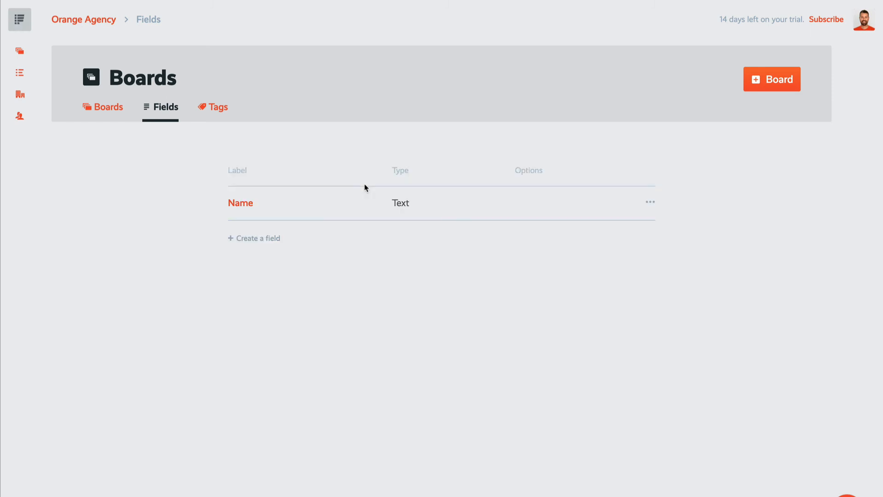
Step: Create a second custom field labelled "Email" with the field type "Email address"
{"action": "type", "text": "Email"}
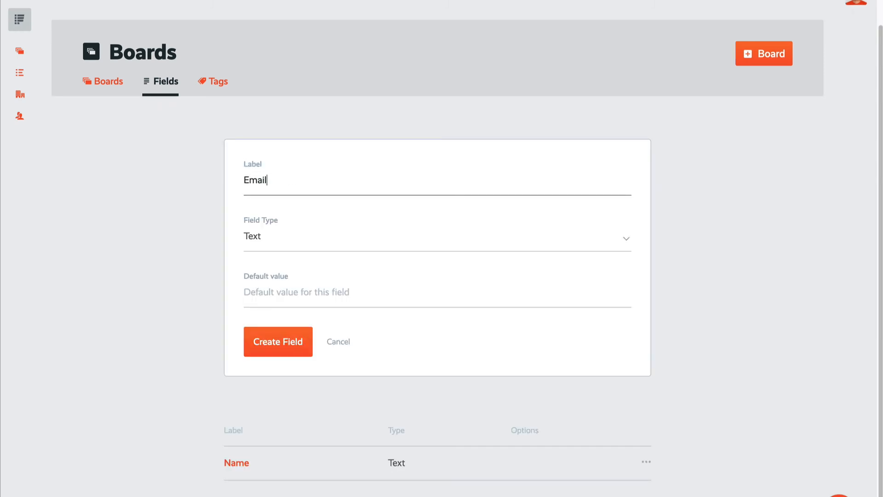
{"action": "left_click", "coordinate": [255, 248]}
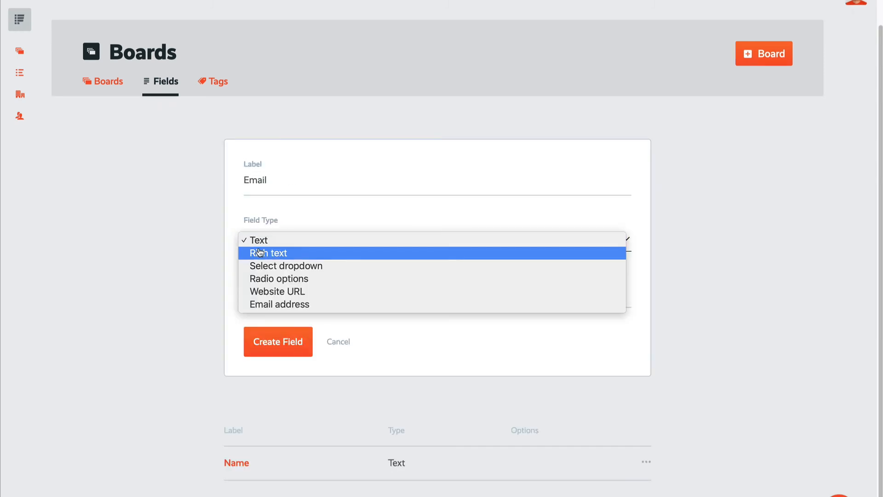
{"action": "left_click", "coordinate": [311, 305]}
{"action": "left_click", "coordinate": [292, 339]}
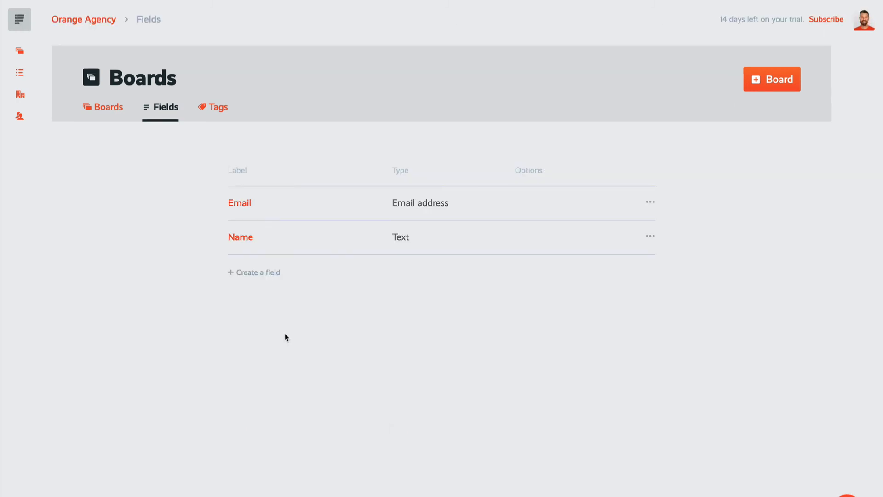
Step: Create a custom field labelled "Location", keeping the default Text type
{"action": "left_click", "coordinate": [272, 273]}
{"action": "type", "text": "Location"}
{"action": "left_click", "coordinate": [292, 366]}
Step: Create a custom field labelled "Website" with the field type "Website URL"
{"action": "left_click", "coordinate": [274, 310]}
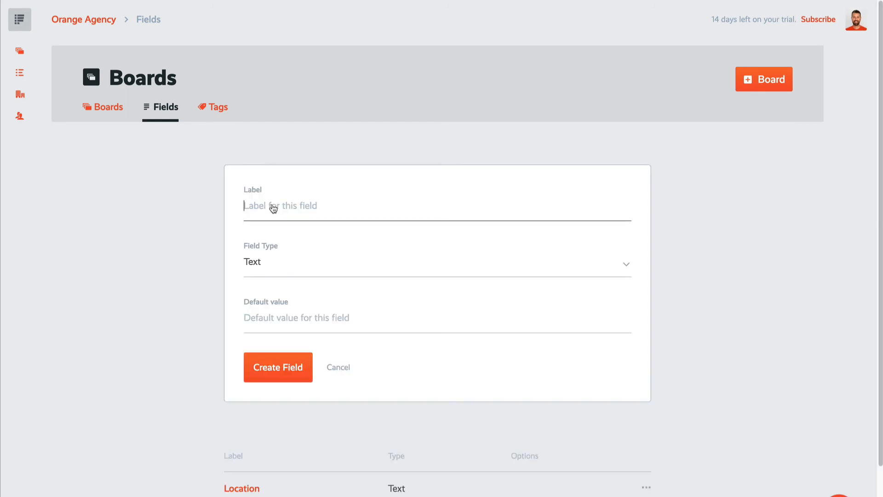
{"action": "type", "text": "Website"}
{"action": "left_click", "coordinate": [306, 275]}
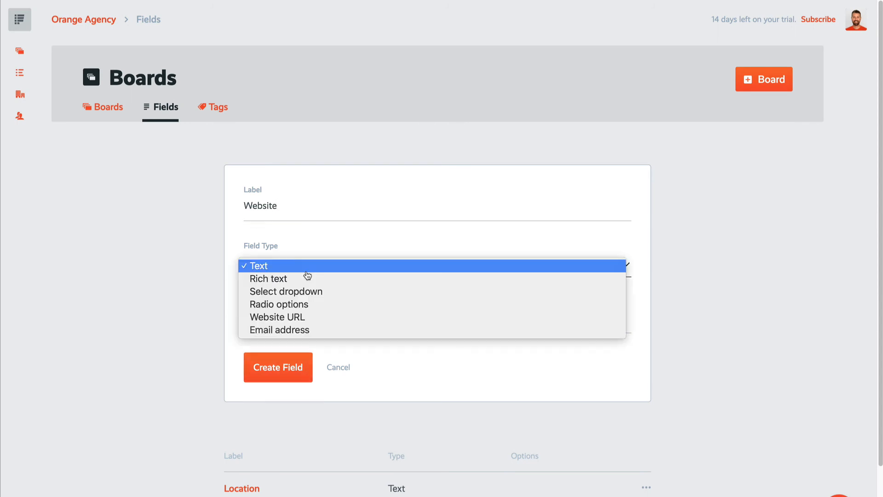
{"action": "left_click", "coordinate": [289, 318]}
{"action": "left_click", "coordinate": [298, 383]}
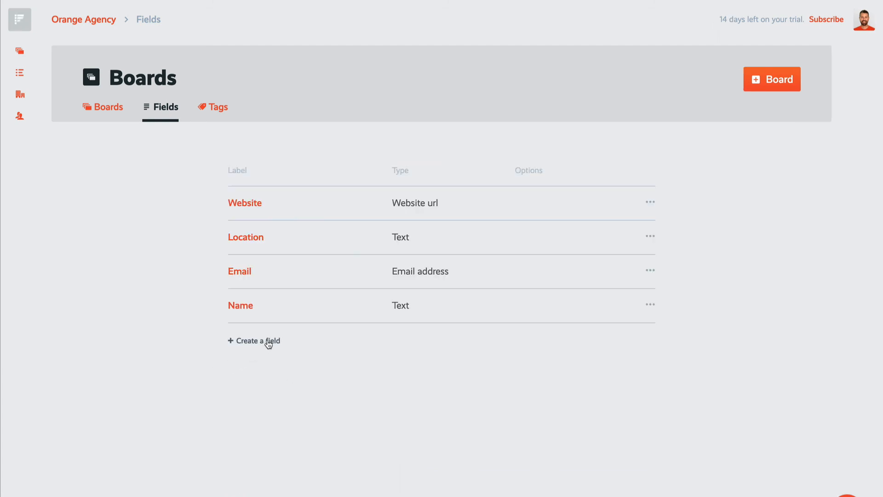
Step: Create a custom field labelled "Resume Link" with the field type "Website URL"
{"action": "left_click", "coordinate": [269, 341]}
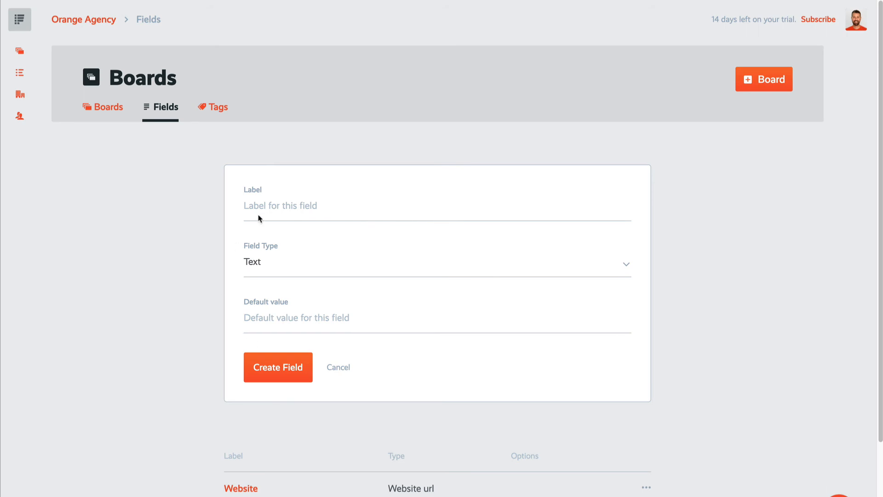
{"action": "left_click", "coordinate": [279, 208]}
{"action": "type", "text": "Resume Link"}
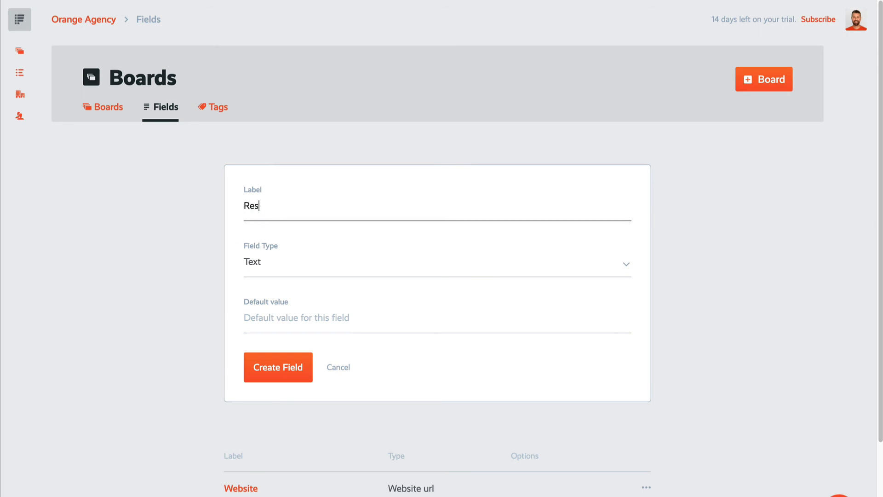
{"action": "left_click", "coordinate": [282, 273]}
{"action": "left_click", "coordinate": [300, 324]}
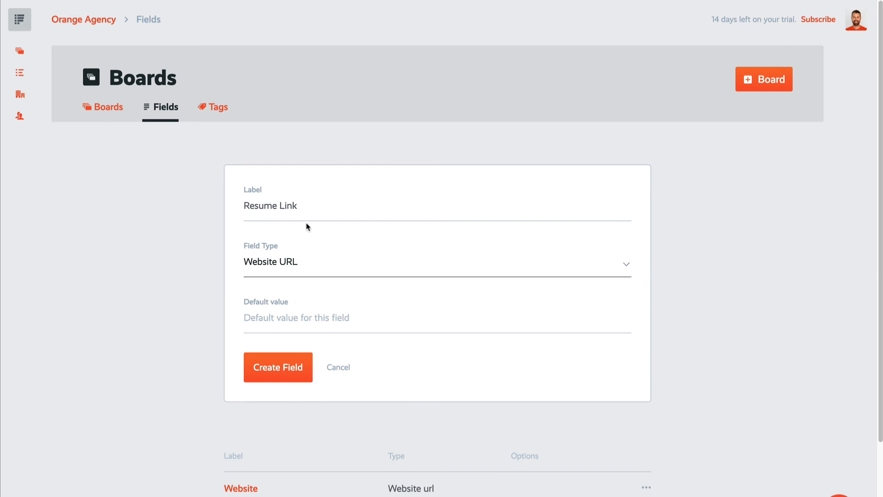
{"action": "left_click", "coordinate": [295, 373]}
Step: Create a custom field labelled "Background" with the field type "Rich text"
{"action": "left_click", "coordinate": [269, 375]}
{"action": "left_click", "coordinate": [284, 205]}
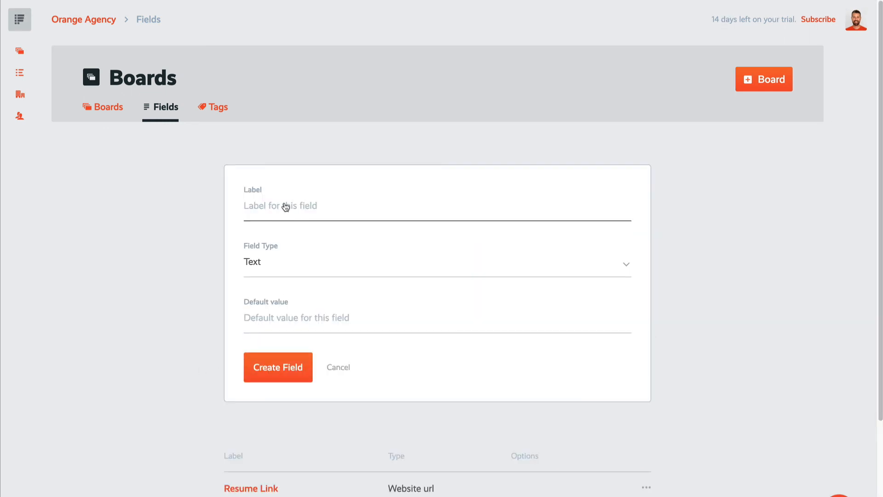
{"action": "type", "text": "Background"}
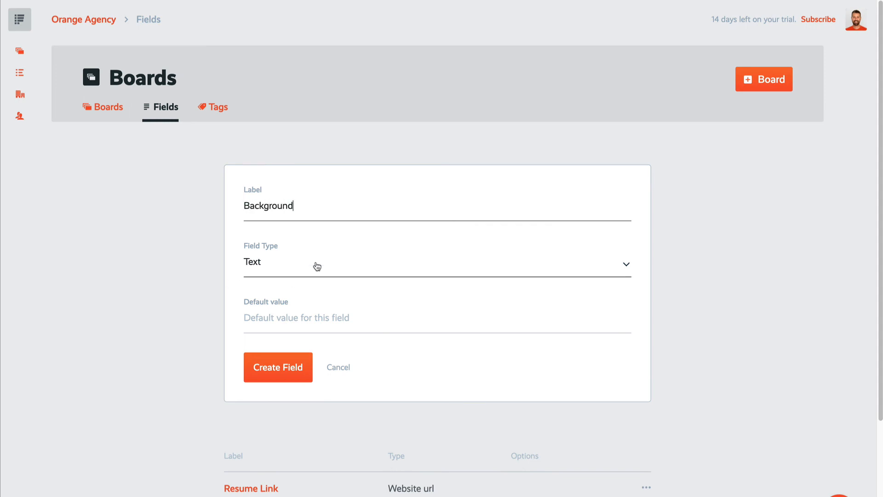
{"action": "left_click", "coordinate": [293, 273]}
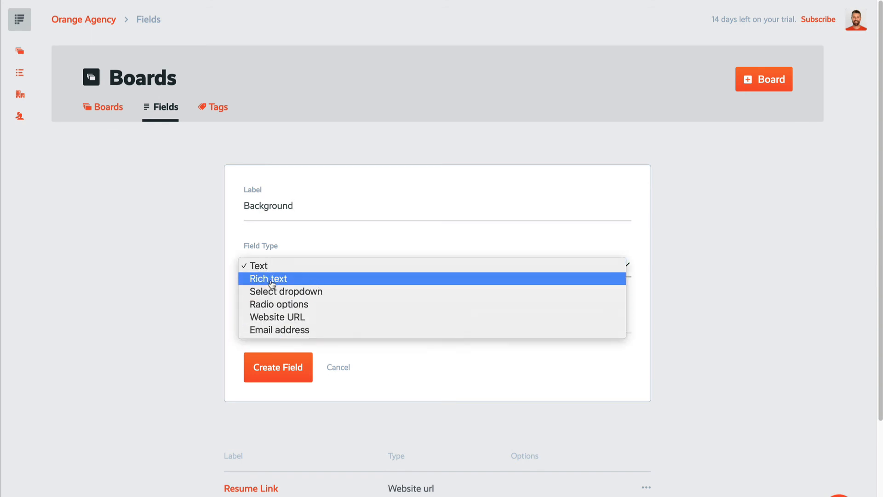
{"action": "left_click", "coordinate": [284, 278]}
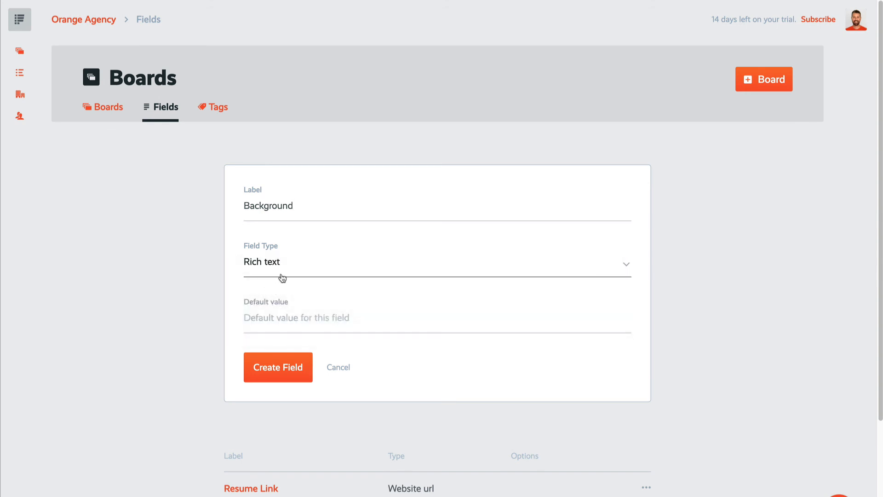
{"action": "left_click", "coordinate": [278, 367]}
Step: Create a custom field labelled "Source", keeping Text as its field type
{"action": "left_click", "coordinate": [270, 412]}
{"action": "left_click", "coordinate": [281, 206]}
{"action": "type", "text": "Source"}
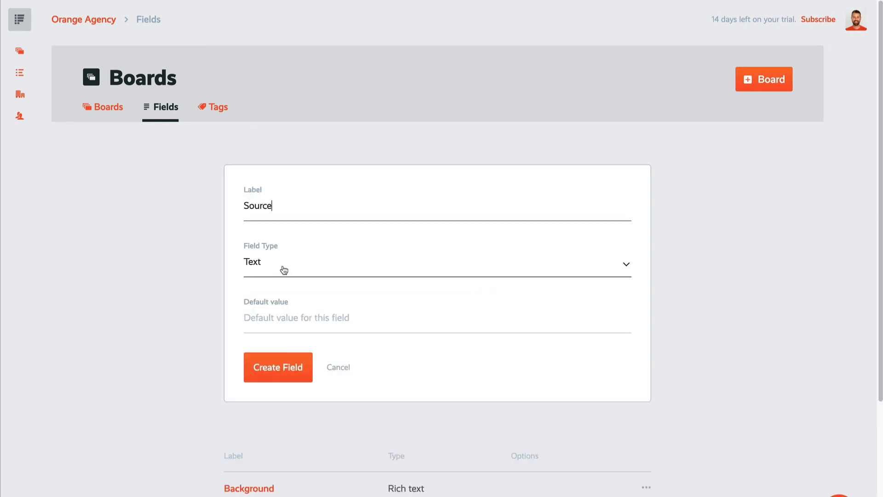
{"action": "left_click", "coordinate": [284, 270]}
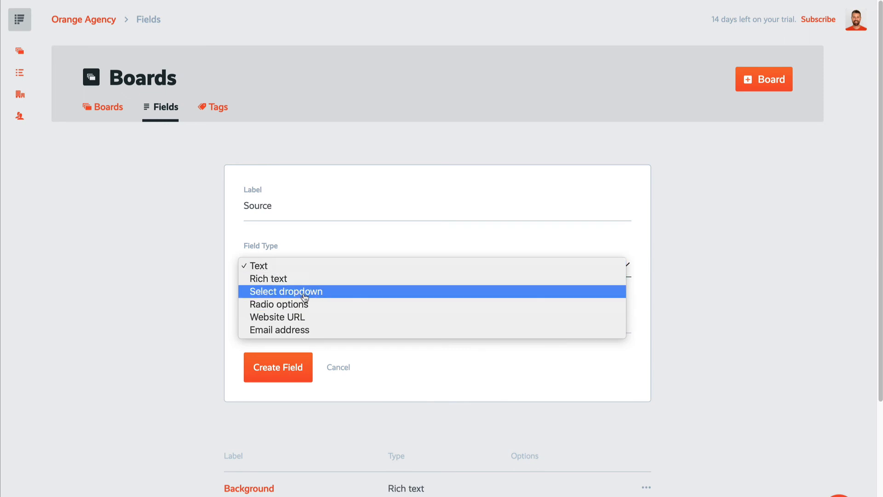
{"action": "left_click", "coordinate": [276, 266]}
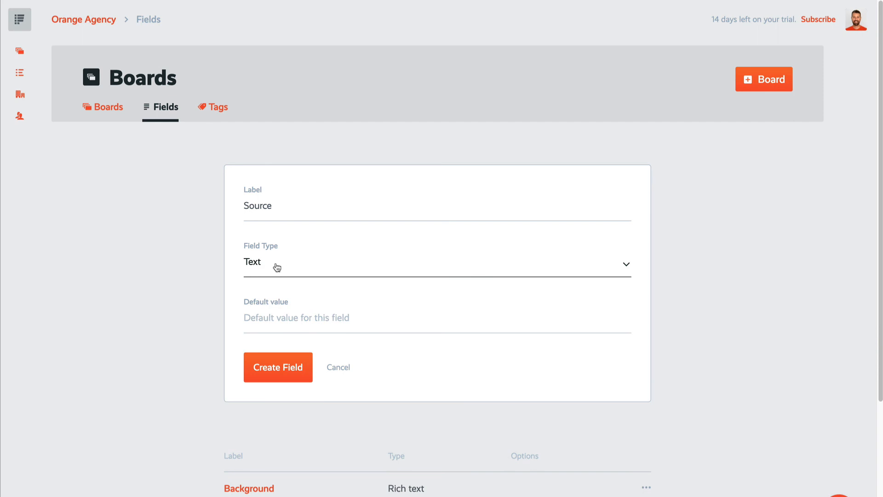
{"action": "left_click", "coordinate": [270, 378]}
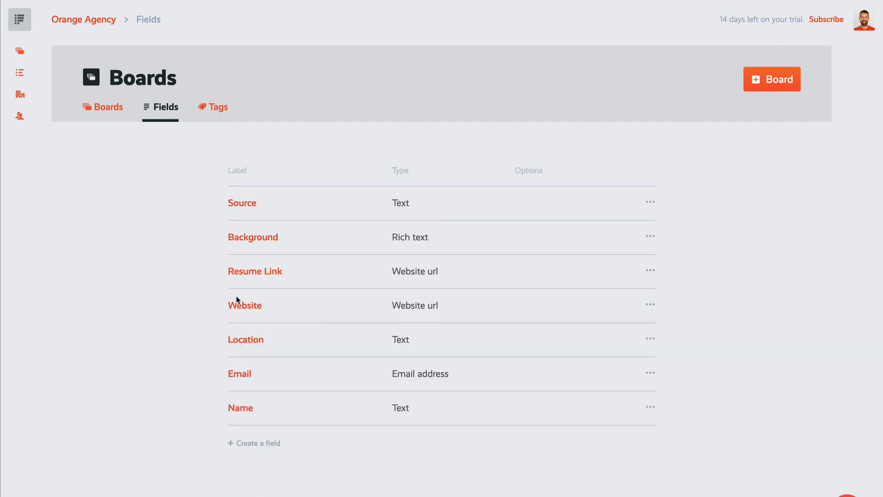
Step: Open the Applicants board's field settings and add Name, Email and Location as preloaded fields
{"action": "left_click", "coordinate": [106, 110]}
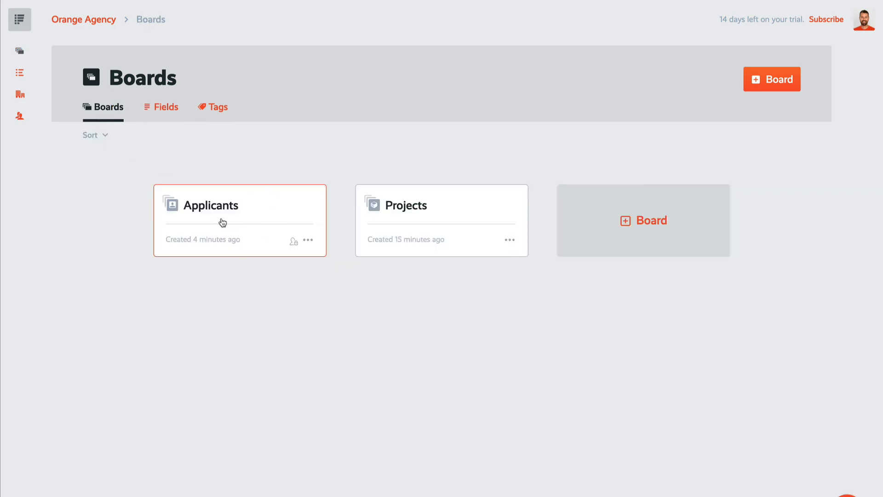
{"action": "left_click", "coordinate": [221, 223]}
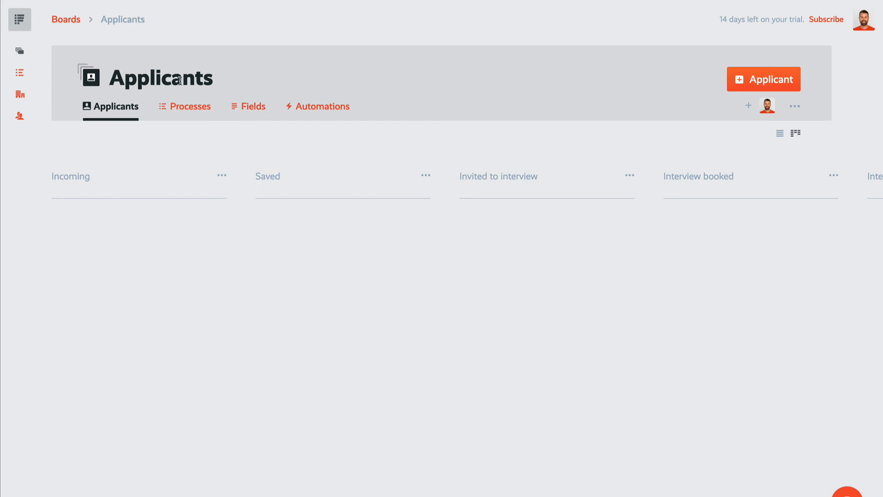
{"action": "left_click", "coordinate": [254, 108]}
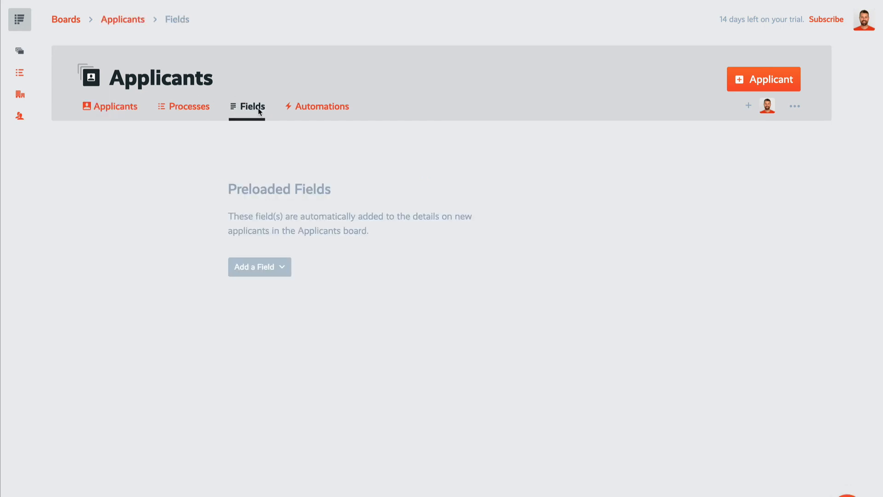
{"action": "left_click", "coordinate": [265, 276]}
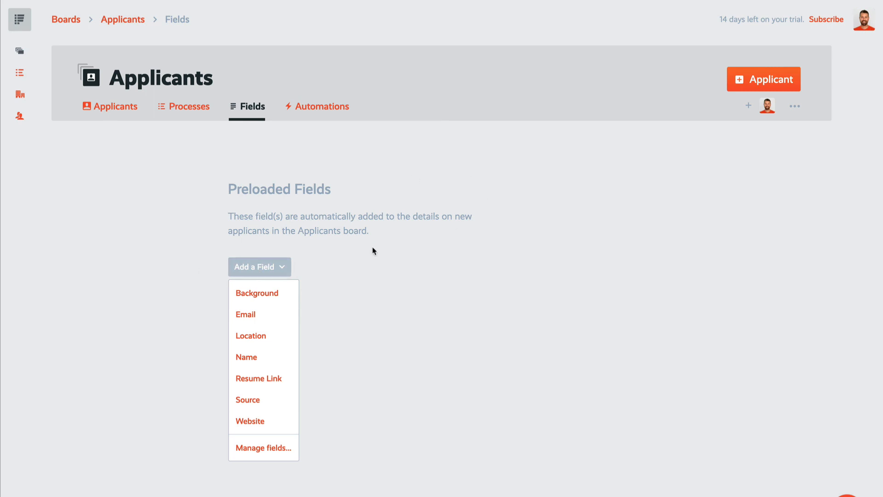
{"action": "left_click", "coordinate": [256, 352]}
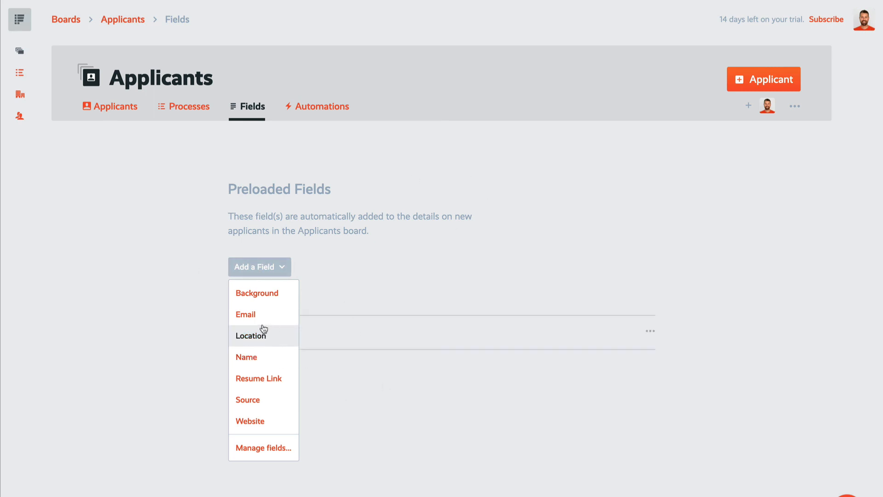
{"action": "left_click", "coordinate": [274, 317]}
{"action": "left_click", "coordinate": [276, 339]}
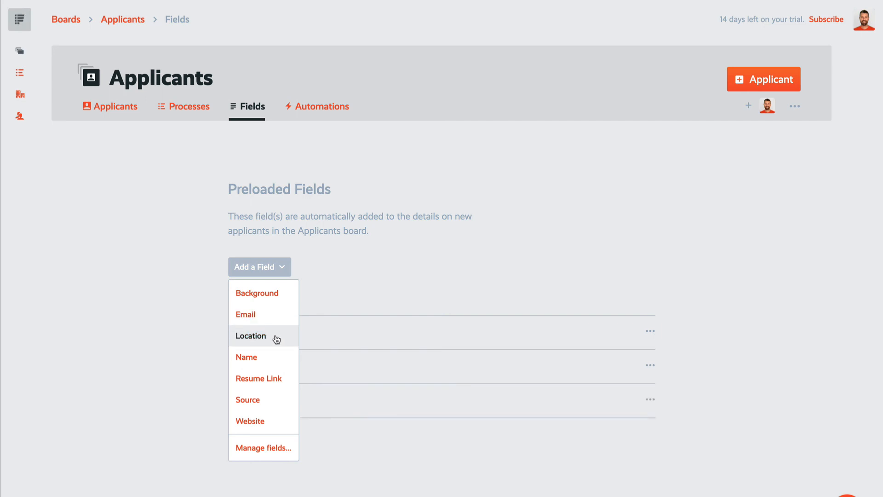
Step: Add Website, Background, Resume Link and Source to the board's preloaded fields and check the full list
{"action": "left_click", "coordinate": [269, 426]}
{"action": "left_click", "coordinate": [280, 293]}
{"action": "left_click", "coordinate": [282, 383]}
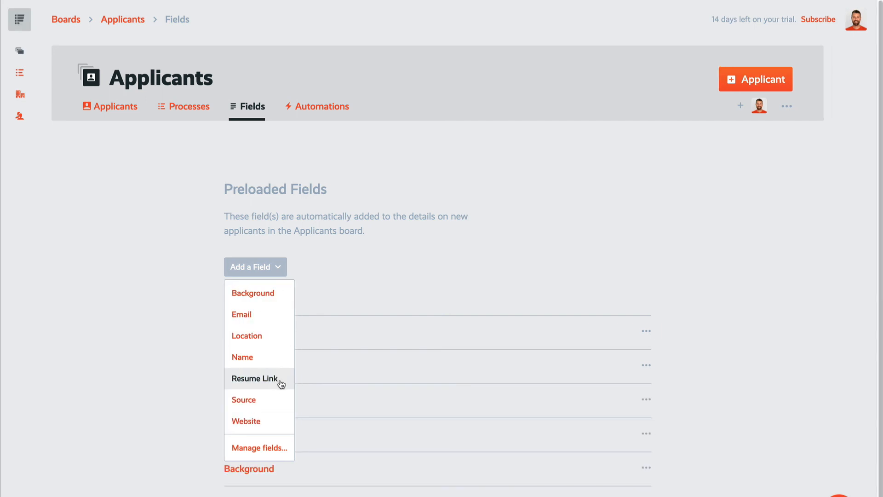
{"action": "left_click", "coordinate": [274, 404]}
{"action": "left_click", "coordinate": [583, 235]}
{"action": "scroll", "coordinate": [595, 239], "scroll_direction": "down", "scroll_amount": 1}
{"action": "scroll", "coordinate": [595, 239], "scroll_direction": "down", "scroll_amount": 1}
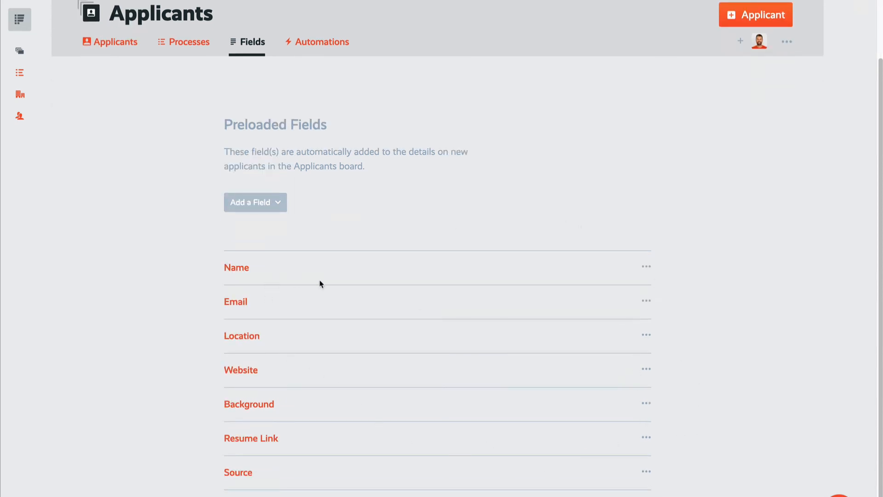
{"action": "scroll", "coordinate": [339, 284], "scroll_direction": "up", "scroll_amount": 2}
{"action": "scroll", "coordinate": [159, 332], "scroll_direction": "down", "scroll_amount": 2}
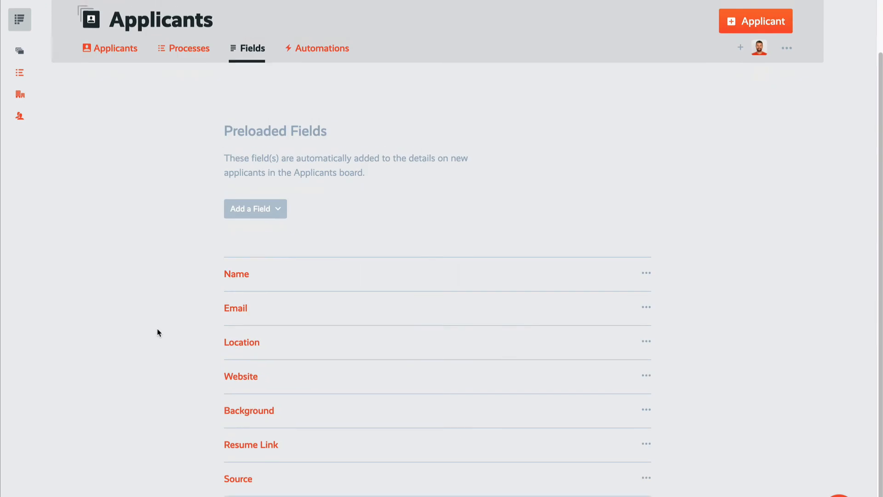
{"action": "scroll", "coordinate": [158, 332], "scroll_direction": "up", "scroll_amount": 2}
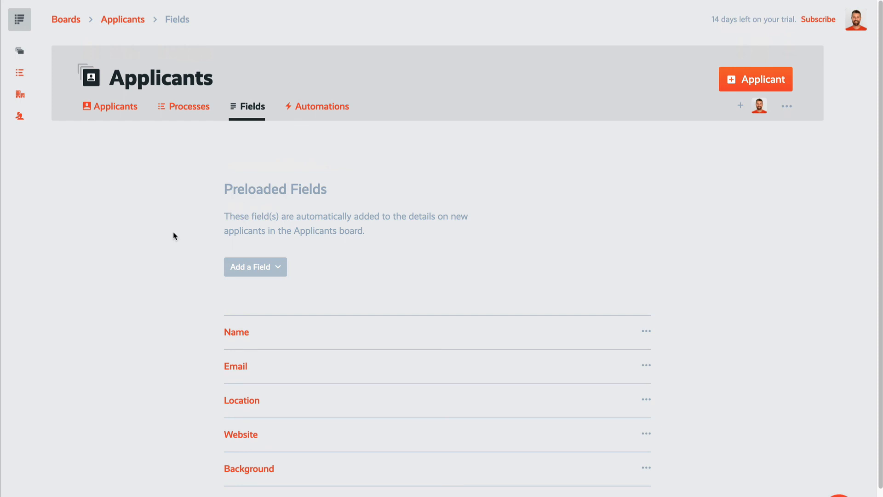
Step: Create a test applicant on the Applicants board, entering the applicant's full name
{"action": "left_click", "coordinate": [772, 84]}
{"action": "left_click", "coordinate": [429, 261]}
{"action": "type", "text": "John Smith"}
{"action": "left_click", "coordinate": [355, 309]}
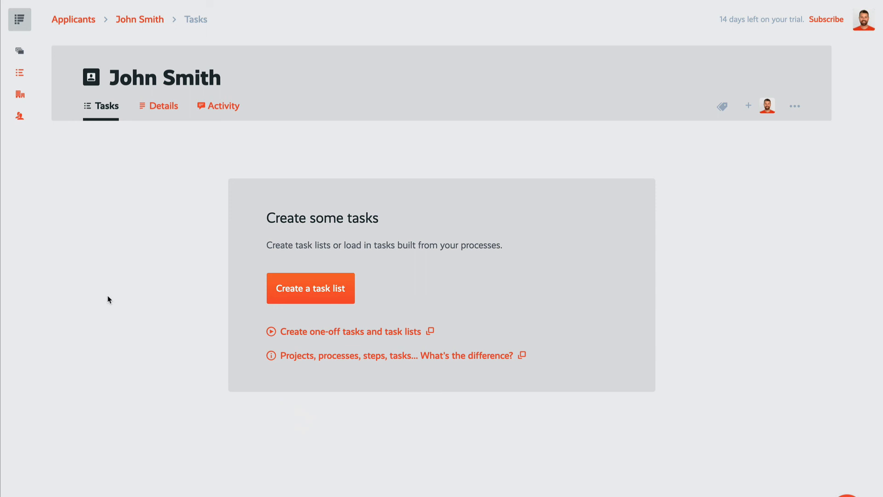
Step: Review the preloaded fields in the new applicant's details
{"action": "left_click", "coordinate": [170, 113]}
{"action": "scroll", "coordinate": [234, 249], "scroll_direction": "down", "scroll_amount": 1}
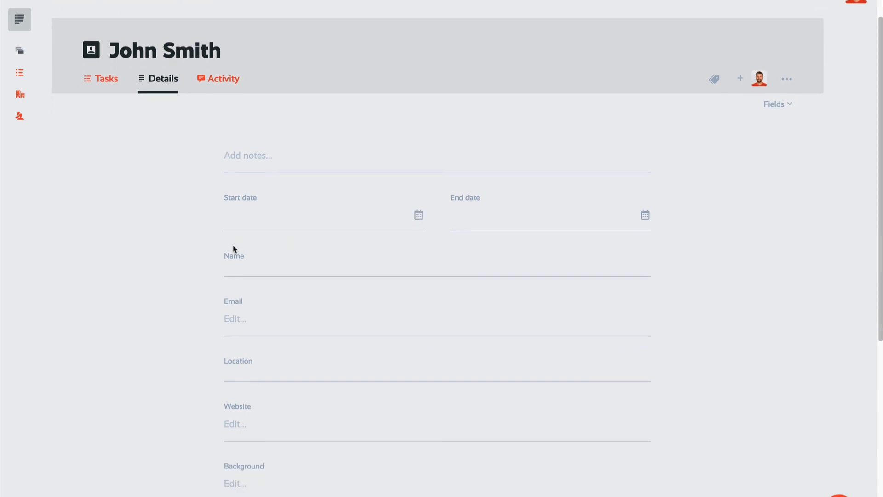
{"action": "scroll", "coordinate": [234, 249], "scroll_direction": "down", "scroll_amount": 3}
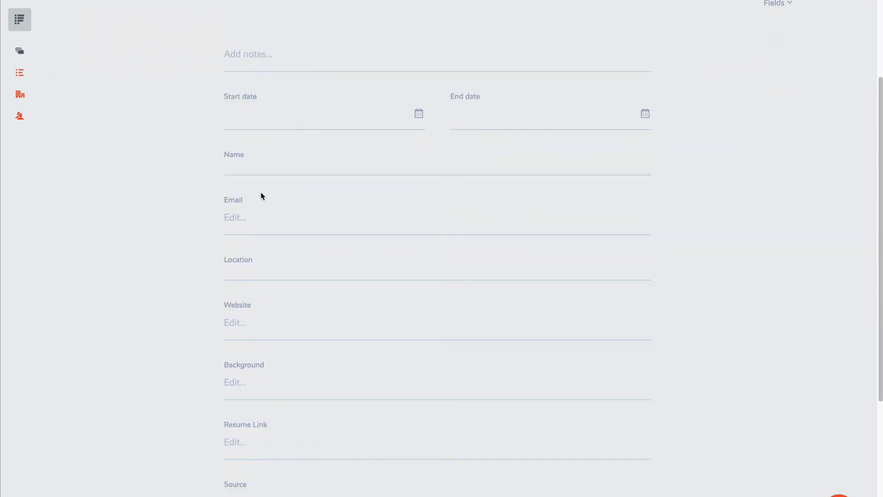
{"action": "scroll", "coordinate": [308, 487], "scroll_direction": "up", "scroll_amount": 1}
{"action": "scroll", "coordinate": [307, 488], "scroll_direction": "up", "scroll_amount": 3}
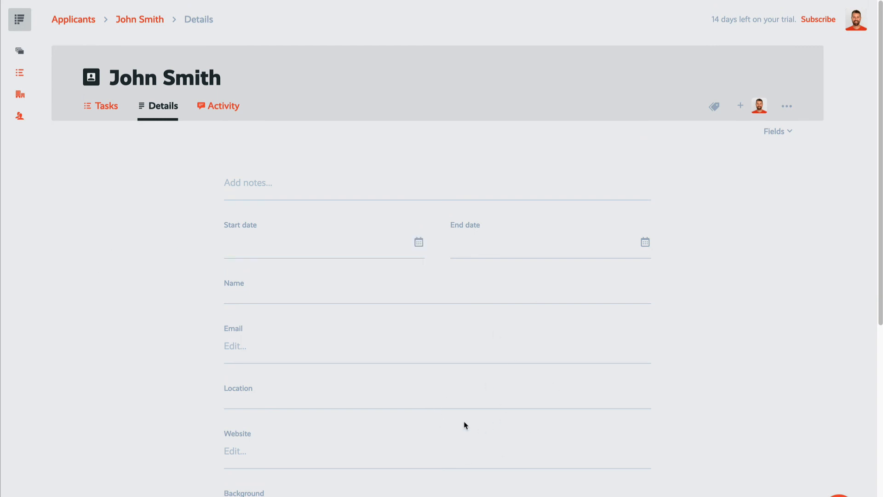
Step: Return to the Applicants board and move the test applicant from "Incoming" to the "Invited to interview" list
{"action": "left_click", "coordinate": [95, 108]}
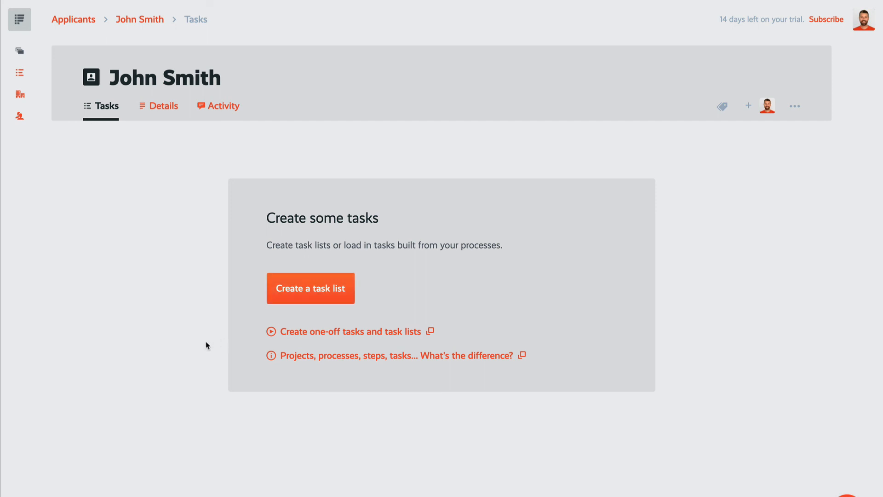
{"action": "left_click", "coordinate": [70, 21]}
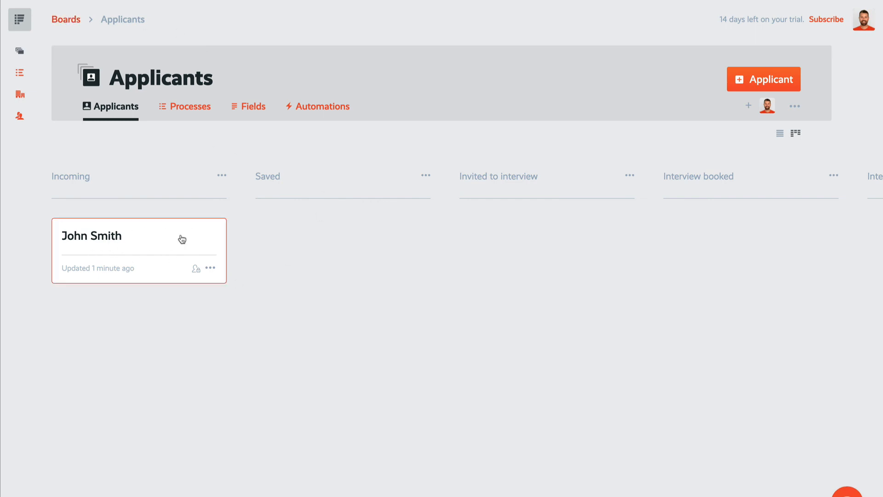
{"action": "left_click_drag", "start_coordinate": [142, 254], "coordinate": [585, 256]}
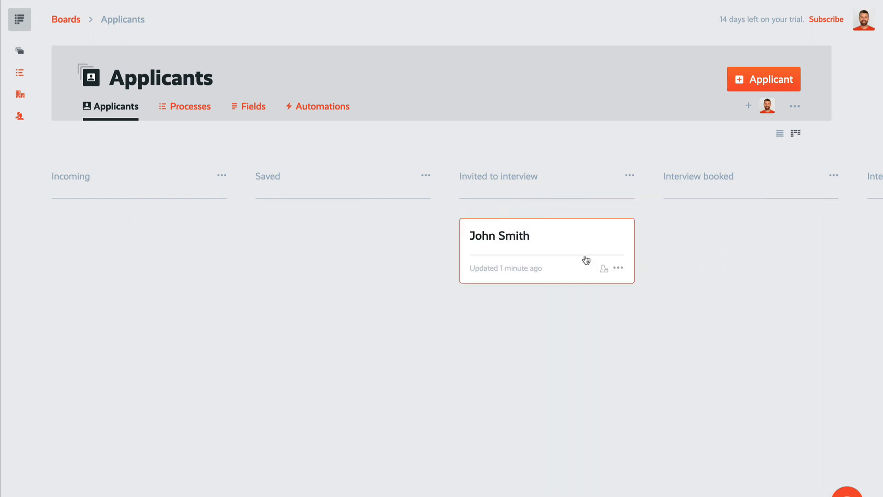
Step: Delete the test applicant from the "Invited to interview" list
{"action": "left_click", "coordinate": [619, 268]}
{"action": "left_click", "coordinate": [581, 362]}
{"action": "left_click", "coordinate": [585, 362]}
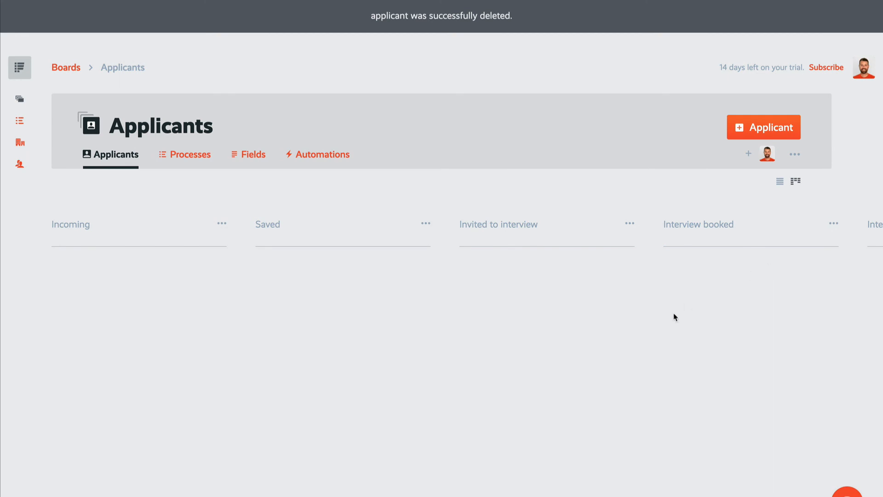
Step: Open the preloaded processes settings of the Applicants board
{"action": "left_click", "coordinate": [194, 157]}
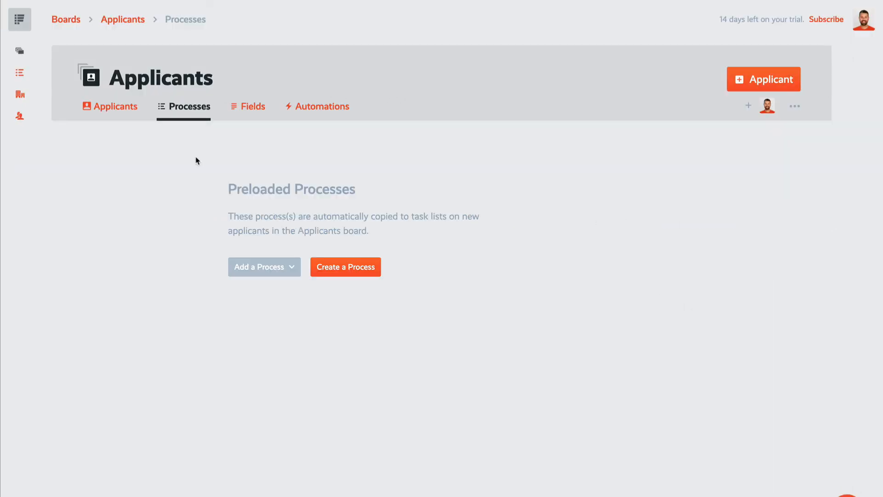